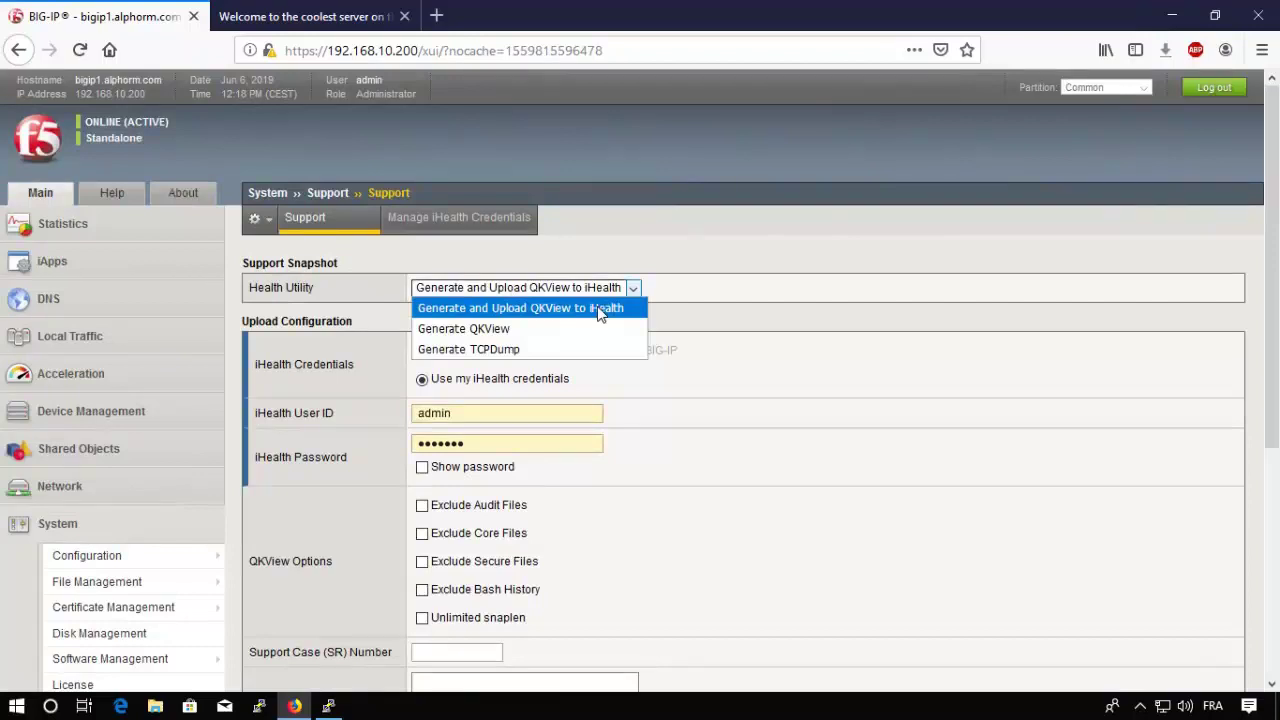
Generate a QKView support snapshot with no files excluded and download it as support.qkview.
{"action": "left_click", "coordinate": [494, 330]}
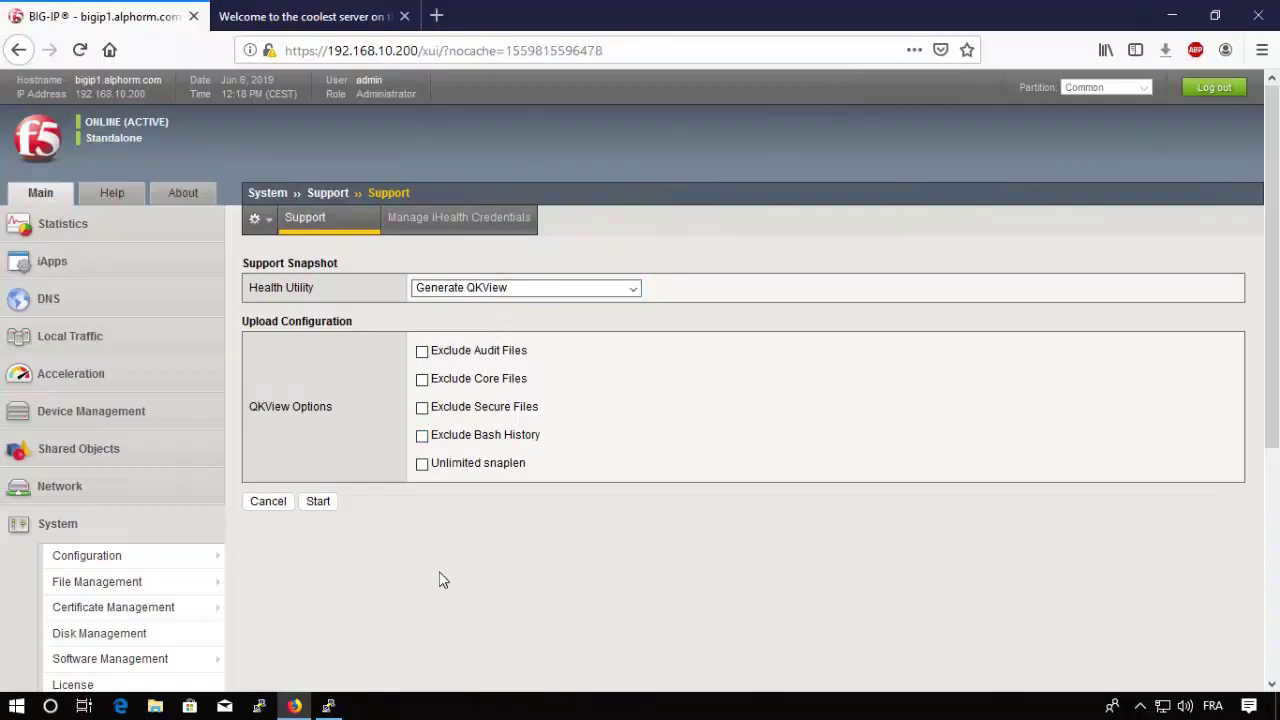
{"action": "left_click", "coordinate": [318, 505]}
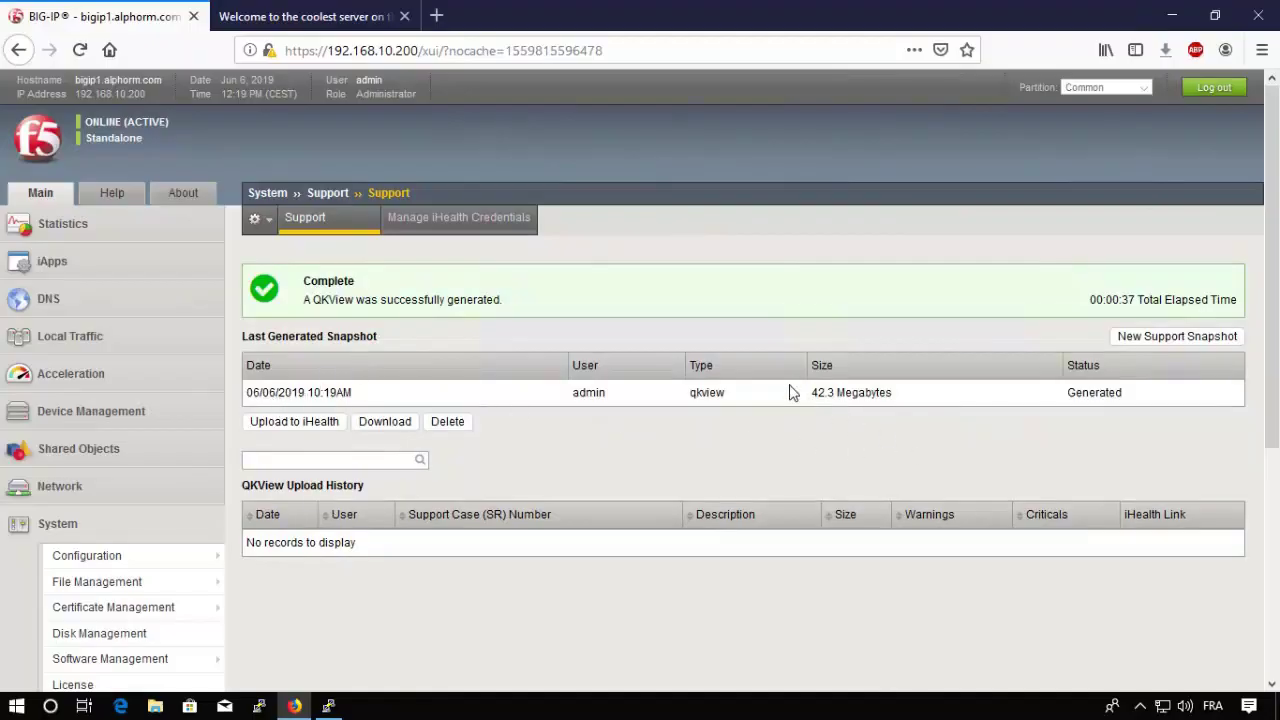
{"action": "left_click_drag", "start_coordinate": [803, 396], "coordinate": [914, 394]}
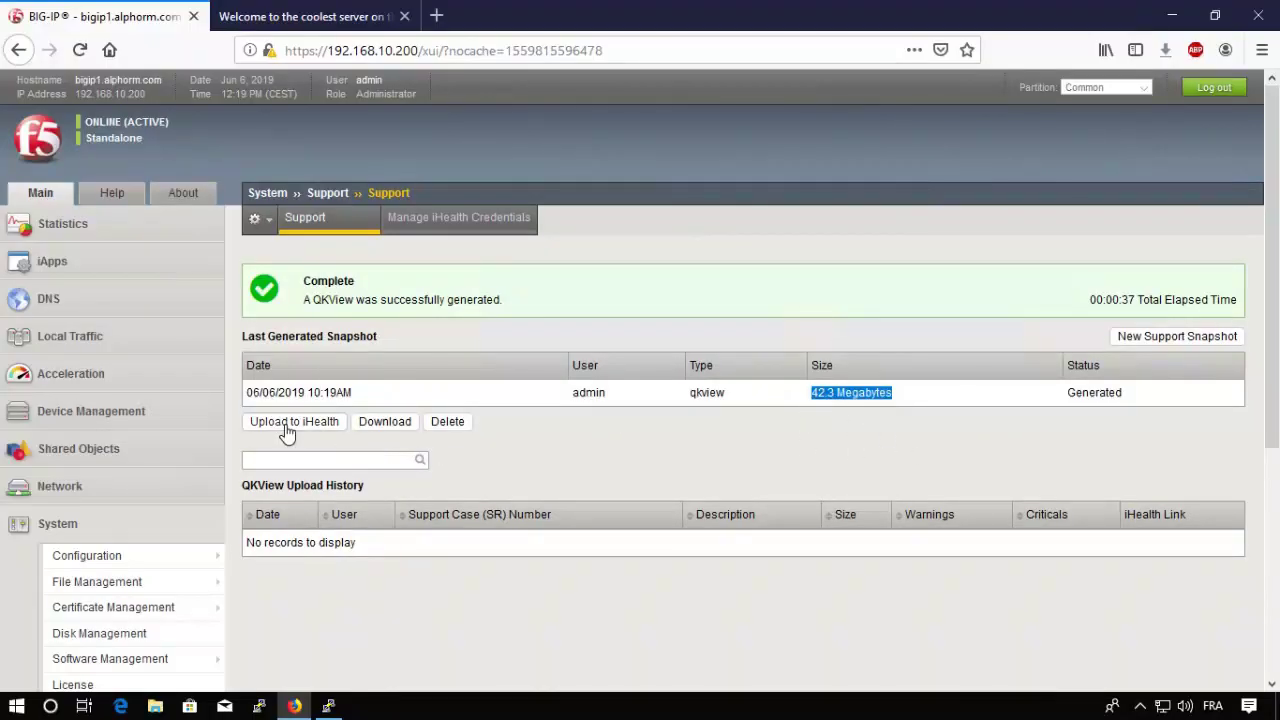
{"action": "left_click", "coordinate": [387, 425]}
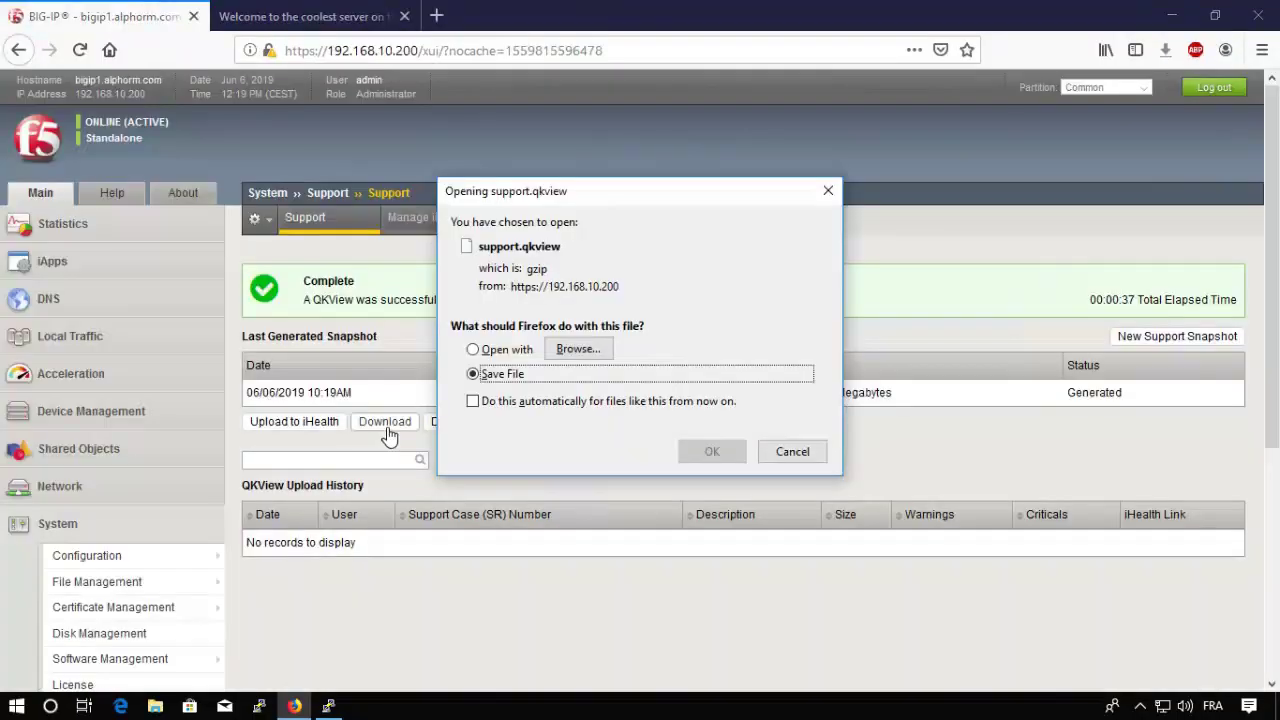
{"action": "left_click", "coordinate": [711, 452]}
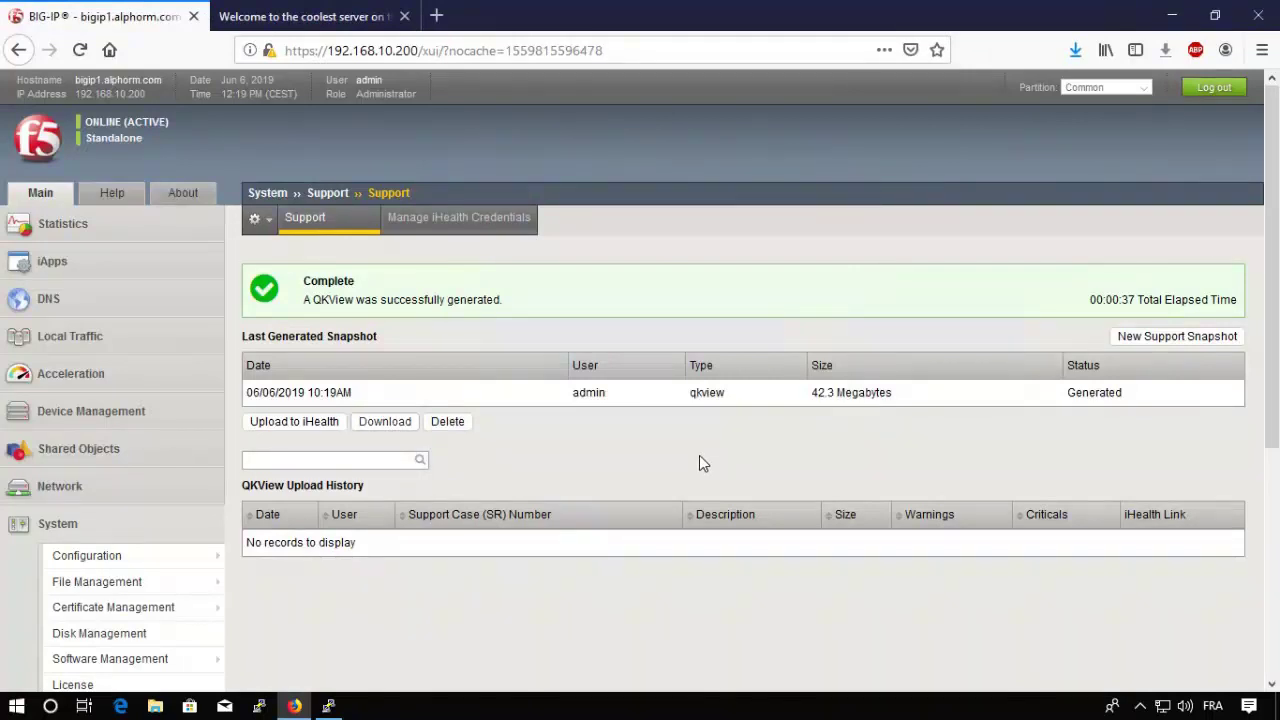
Open the BIG-IP iHealth site at ihealth.f5.com in a new browser tab.
{"action": "left_click", "coordinate": [437, 16]}
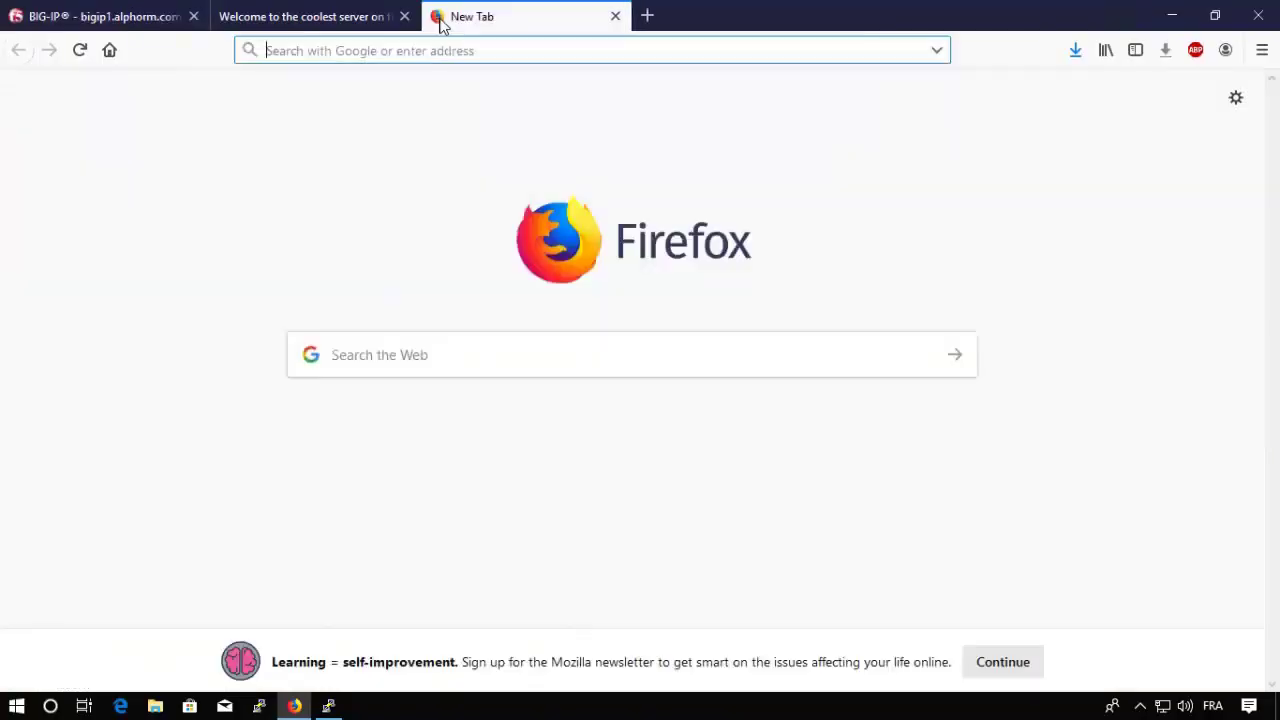
{"action": "type", "text": "ihealth.f5.com/"}
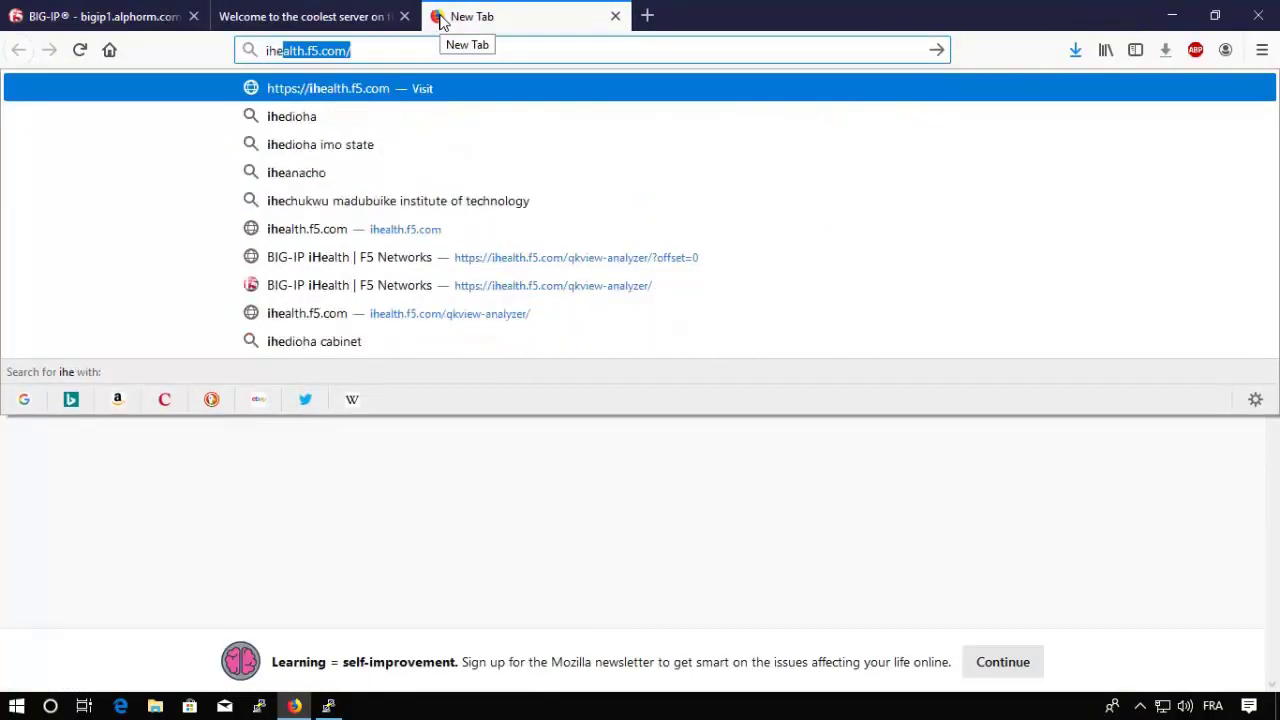
{"action": "key", "text": "Return"}
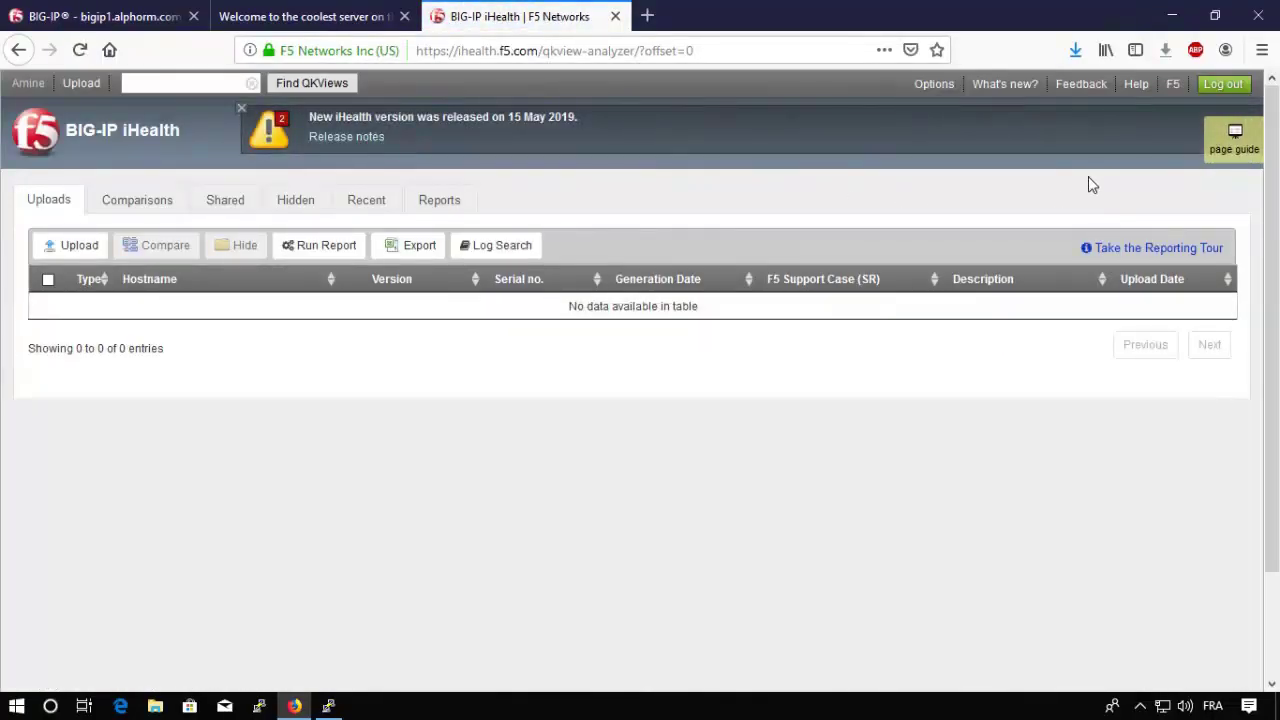
Upload the support.qkview file from the Documents folder to iHealth, leaving the description empty.
{"action": "left_click", "coordinate": [60, 245]}
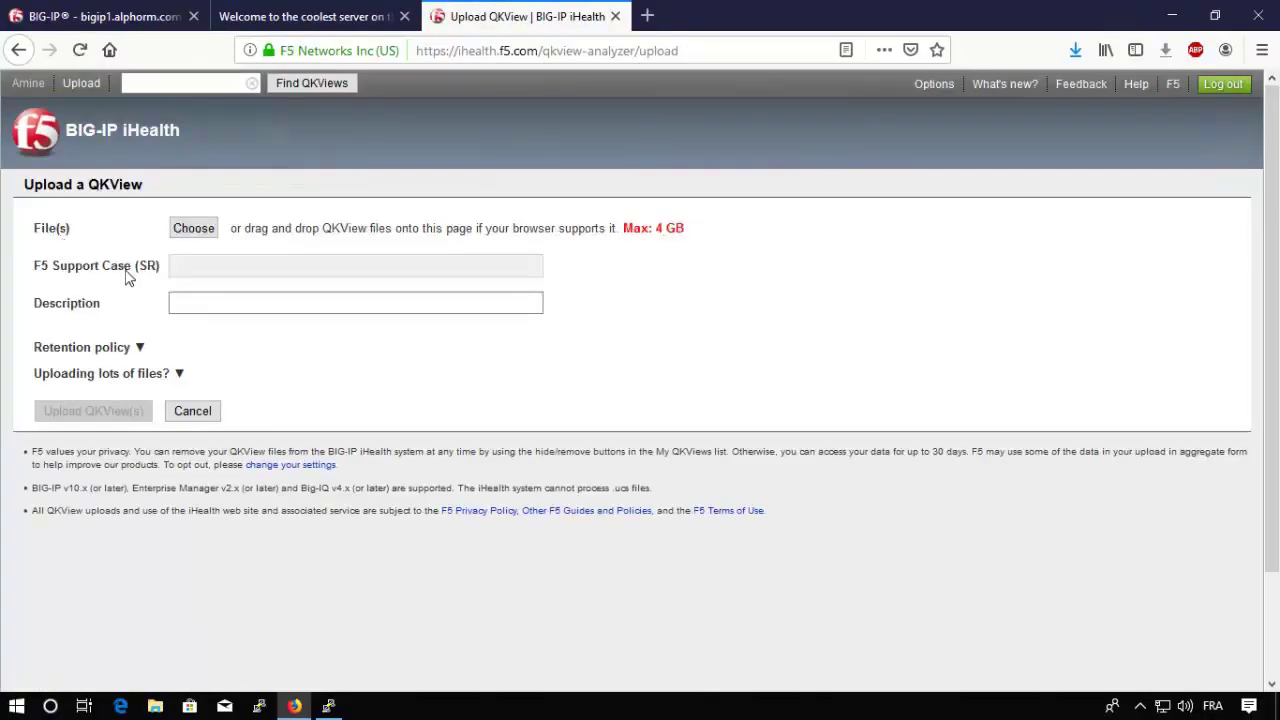
{"action": "left_click", "coordinate": [243, 303]}
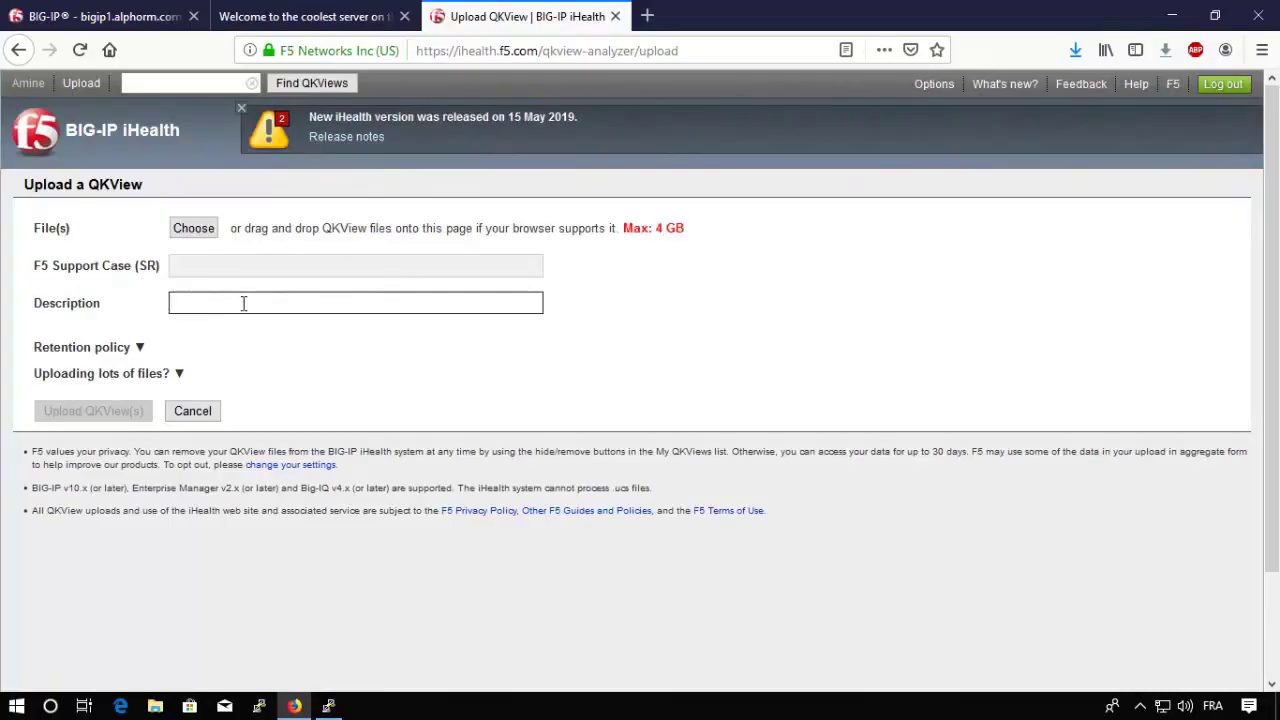
{"action": "left_click", "coordinate": [196, 232]}
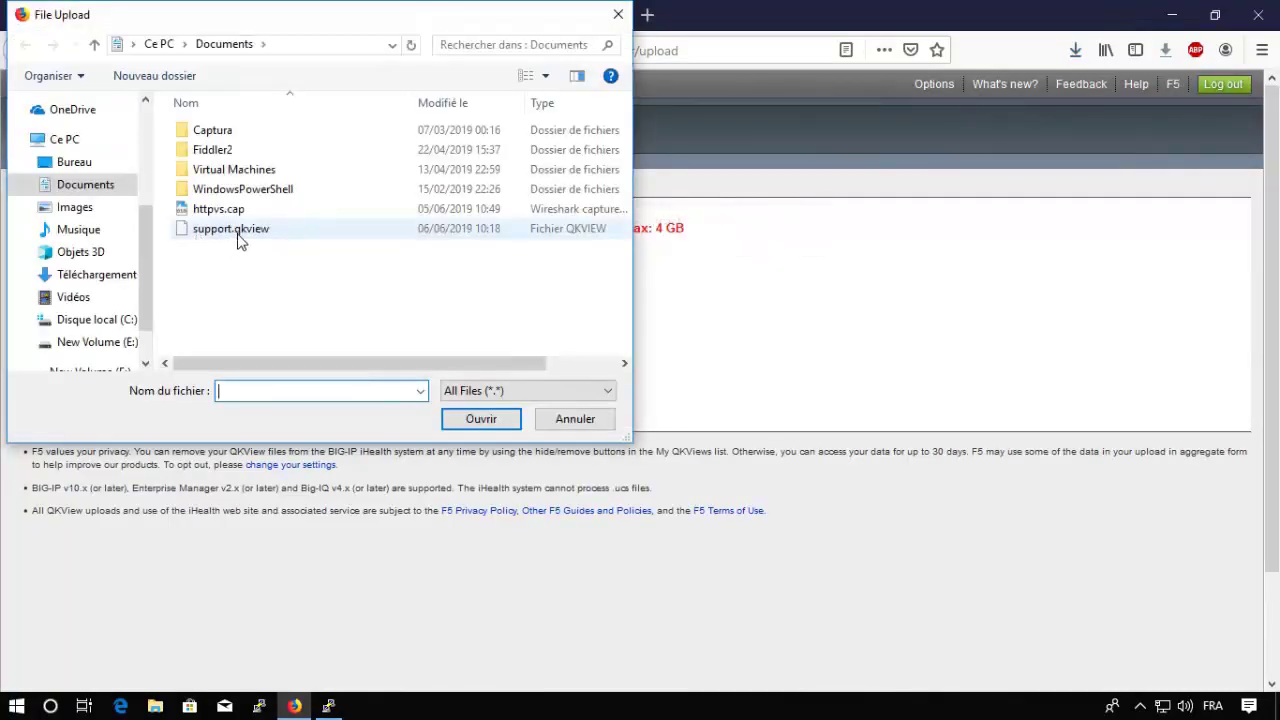
{"action": "double_click", "coordinate": [240, 232]}
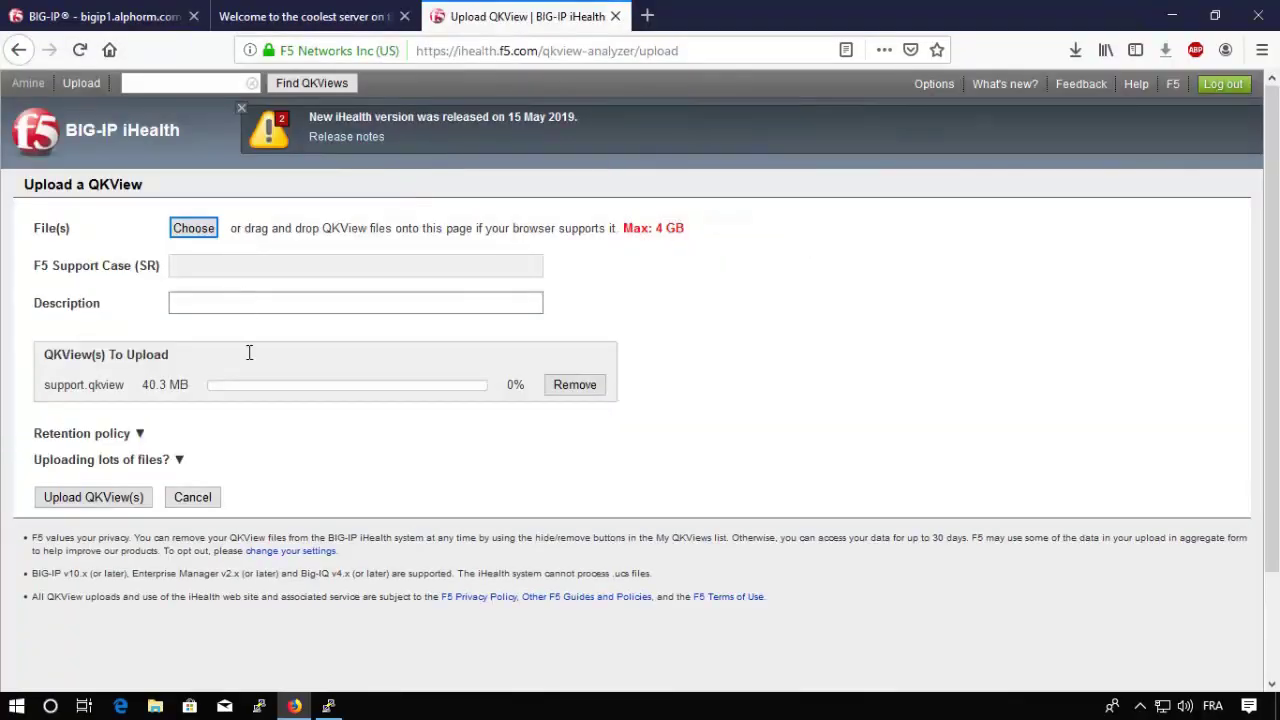
{"action": "left_click", "coordinate": [104, 498]}
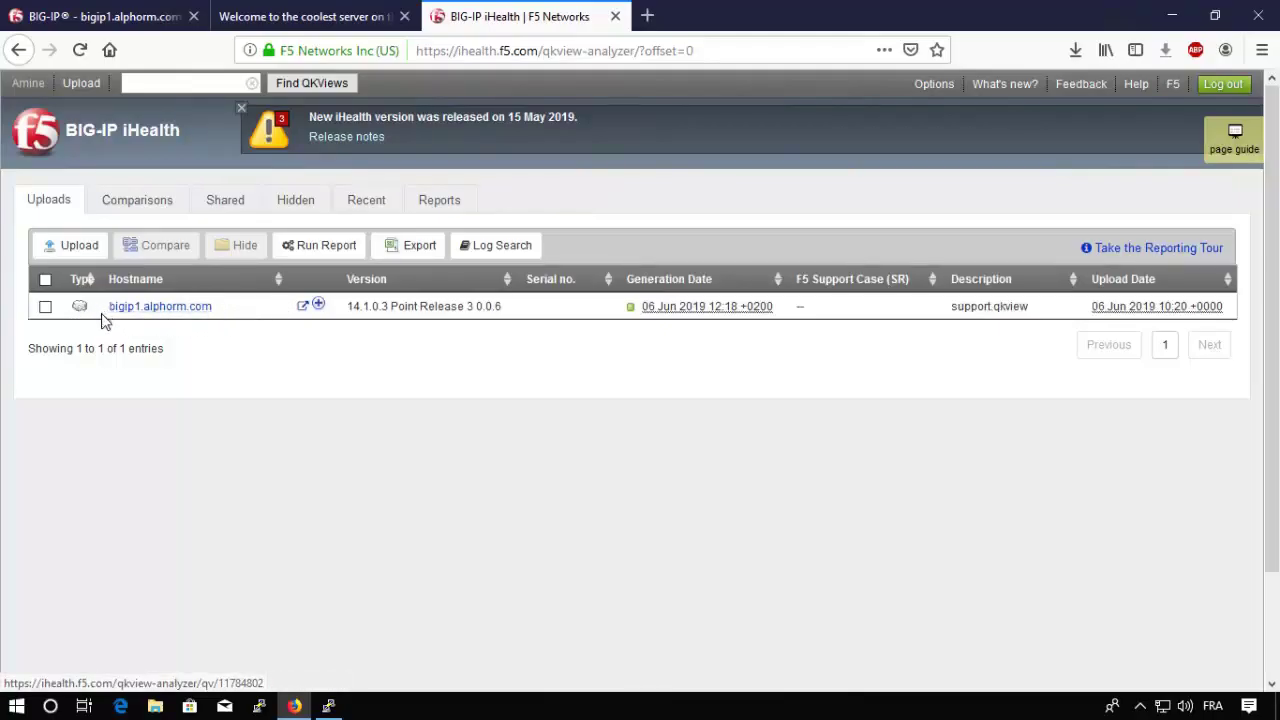
Open the uploaded QKView for bigip1.alphorm.com and review its high-importance diagnostic results.
{"action": "left_click", "coordinate": [180, 313]}
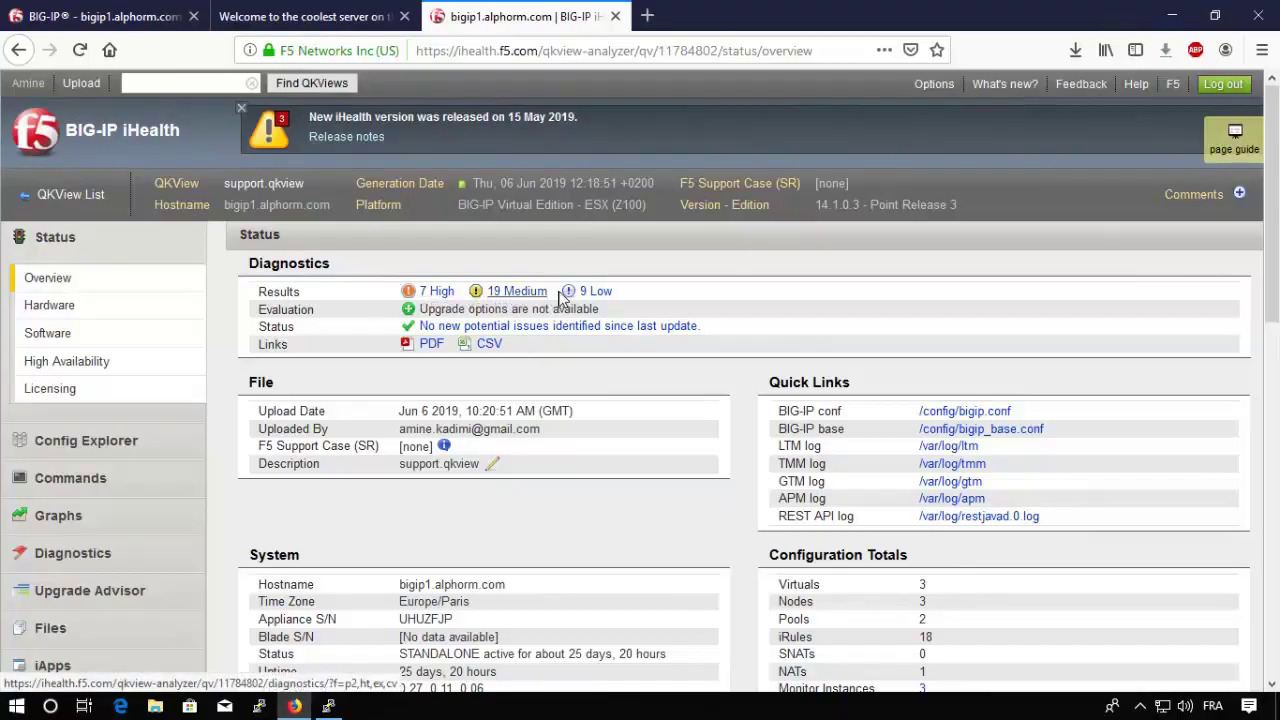
{"action": "left_click", "coordinate": [442, 295]}
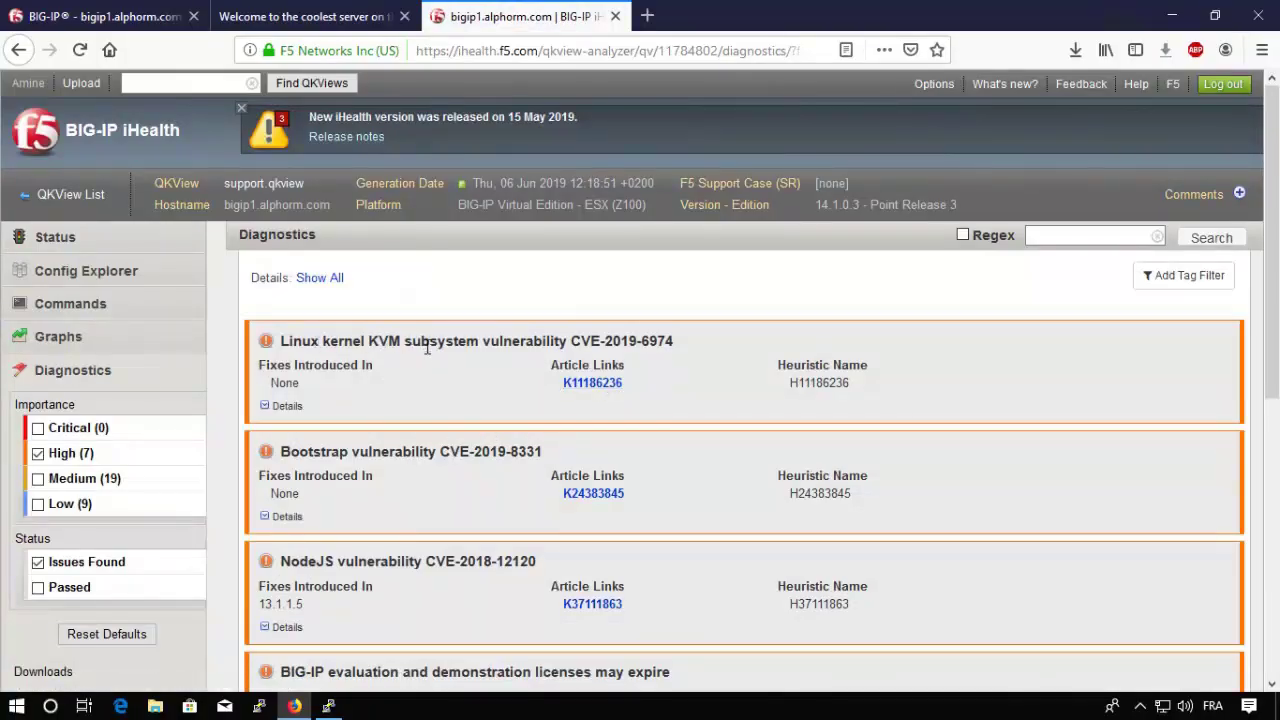
{"action": "scroll", "coordinate": [383, 525], "scroll_direction": "down", "scroll_amount": 3}
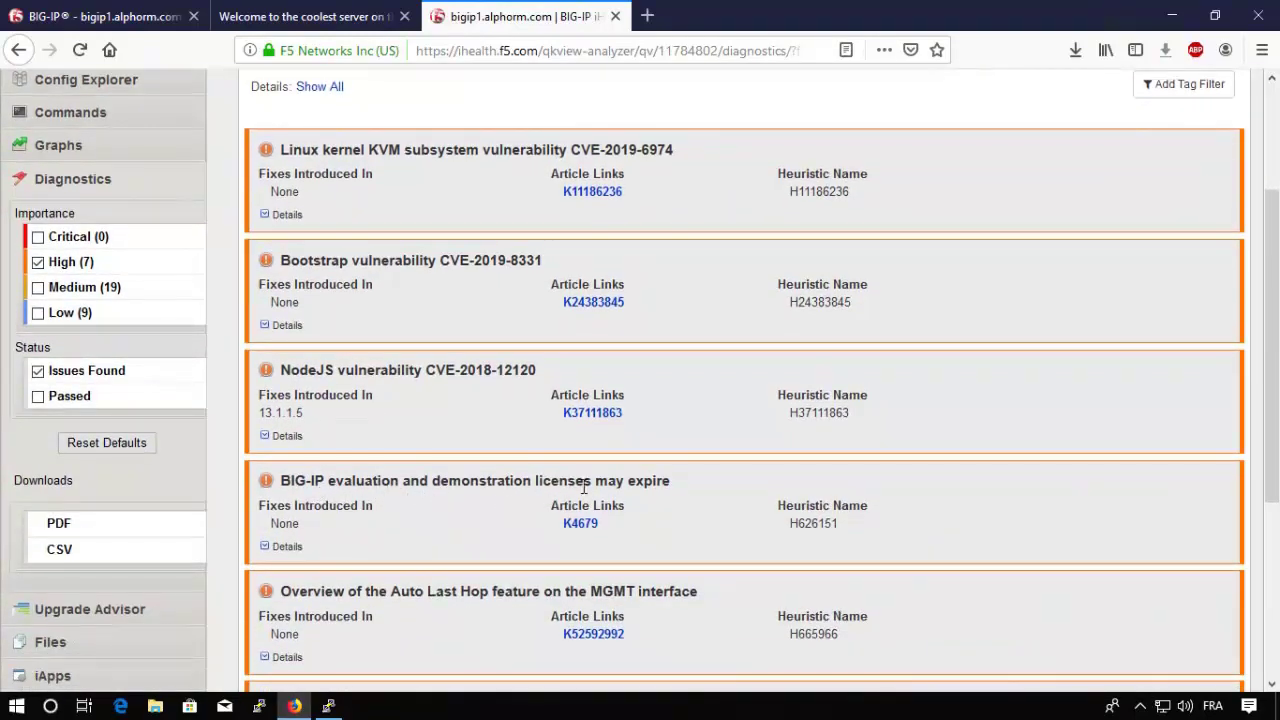
{"action": "scroll", "coordinate": [553, 549], "scroll_direction": "down", "scroll_amount": 5}
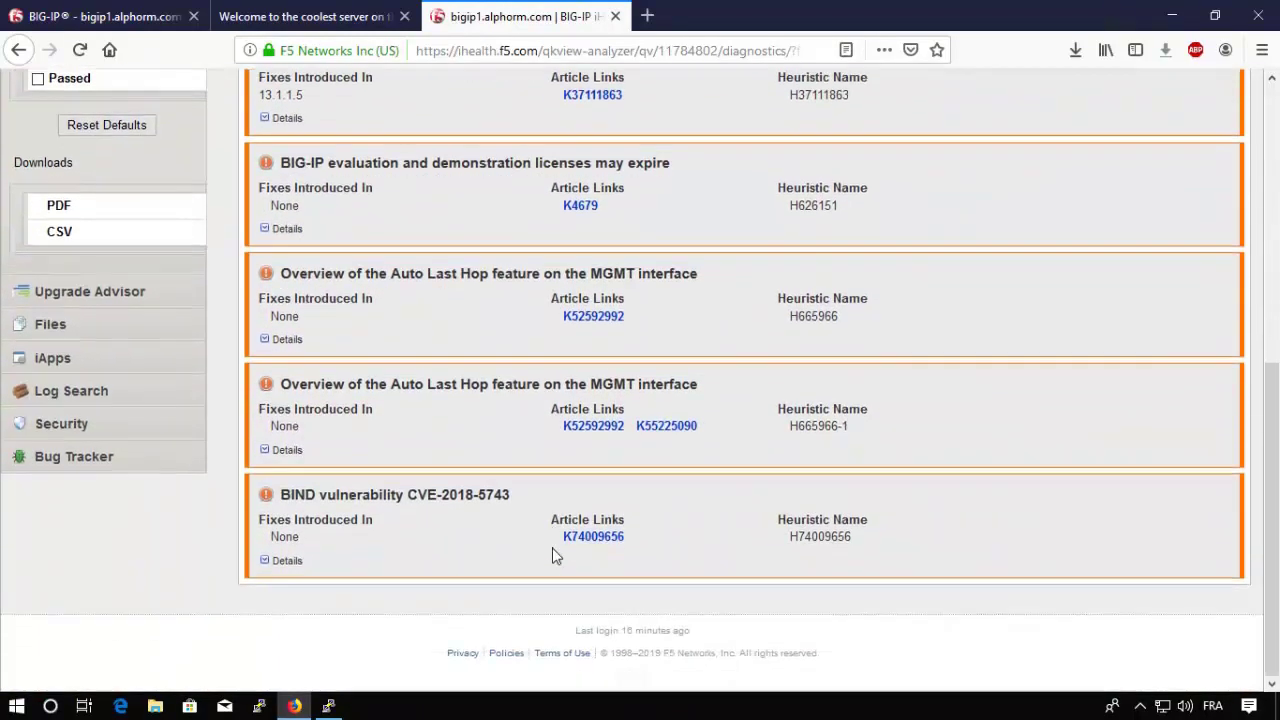
{"action": "scroll", "coordinate": [553, 556], "scroll_direction": "up", "scroll_amount": 8}
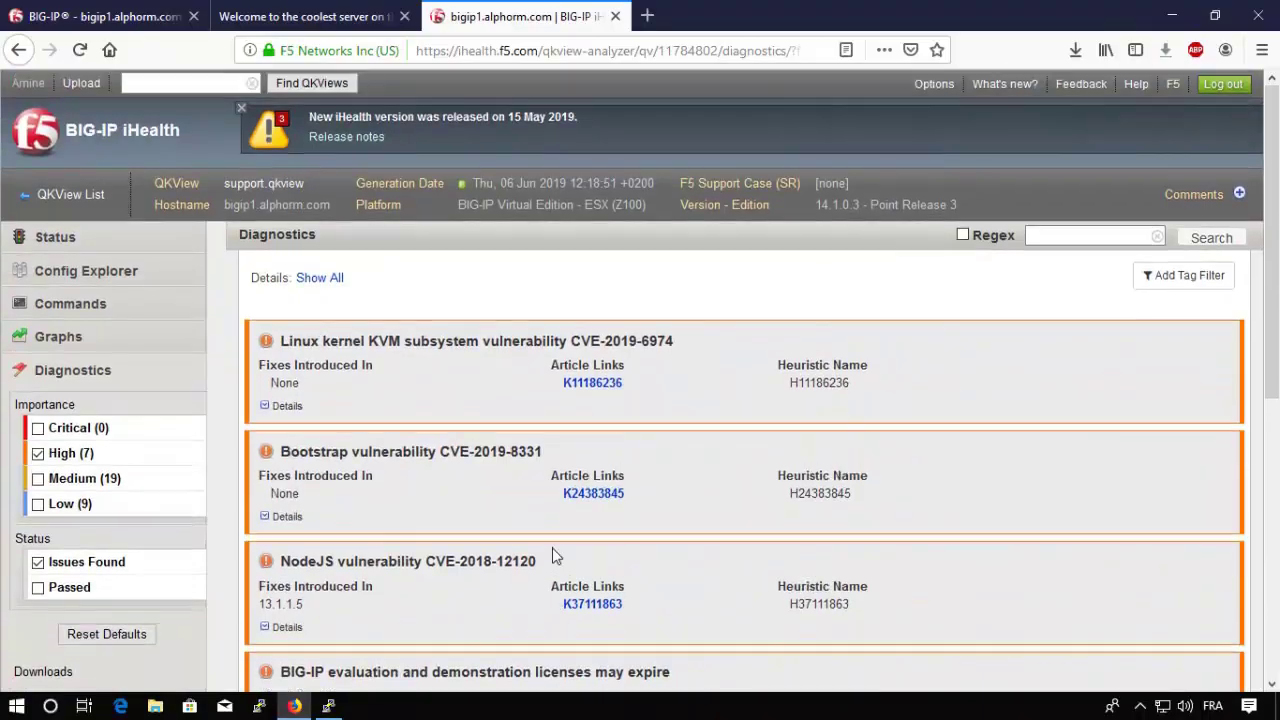
View article K24383845 on the Bootstrap vulnerability in a separate tab, and return to the iHealth diagnostics.
{"action": "middle_click", "coordinate": [595, 497]}
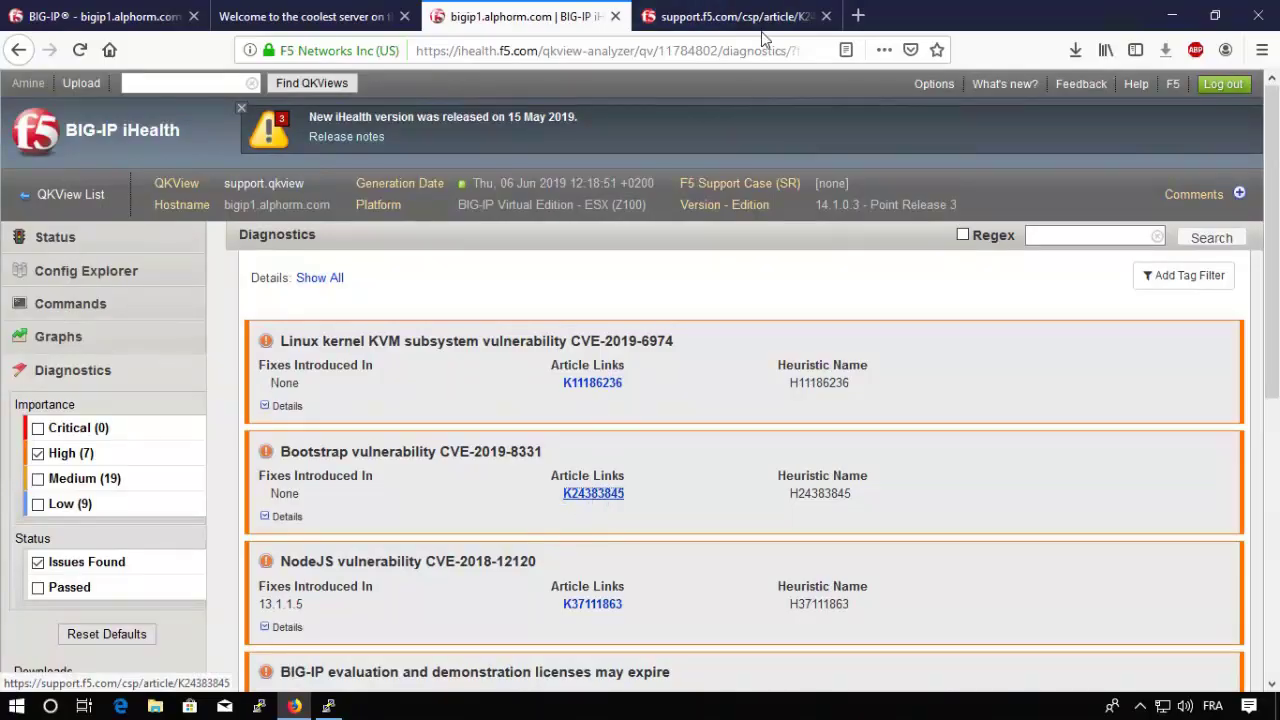
{"action": "left_click", "coordinate": [740, 17]}
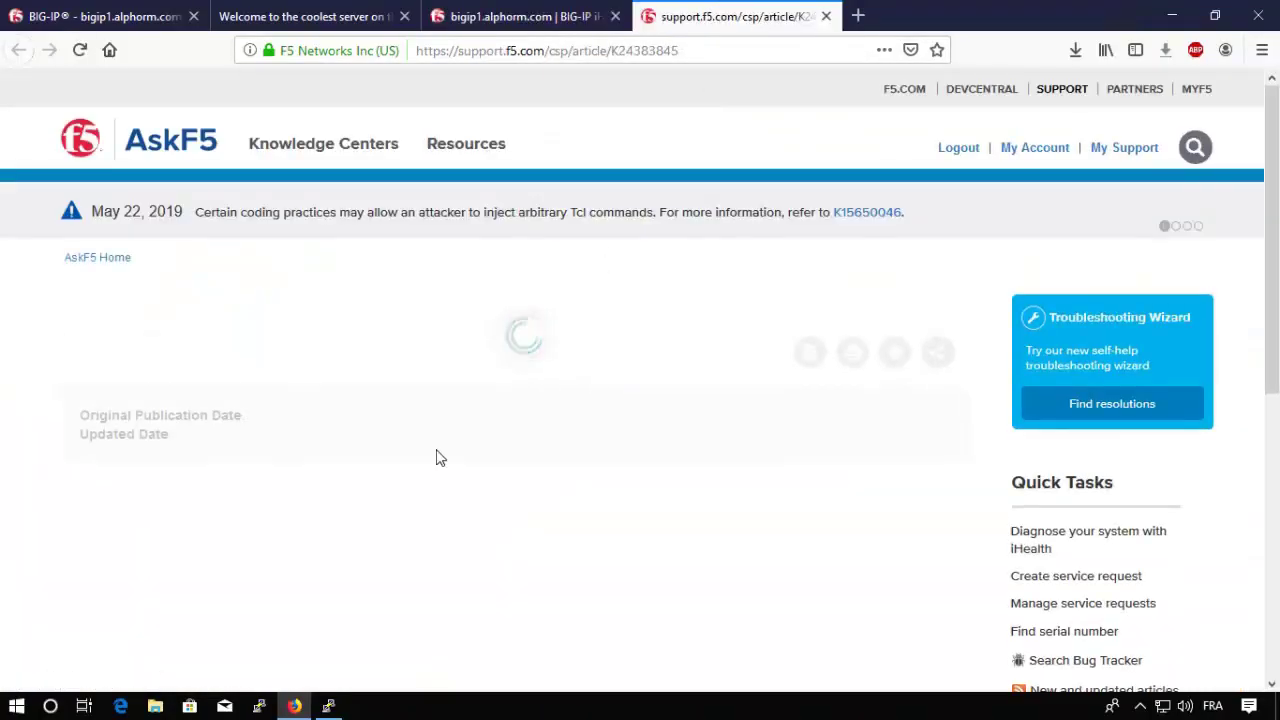
{"action": "left_click", "coordinate": [553, 20]}
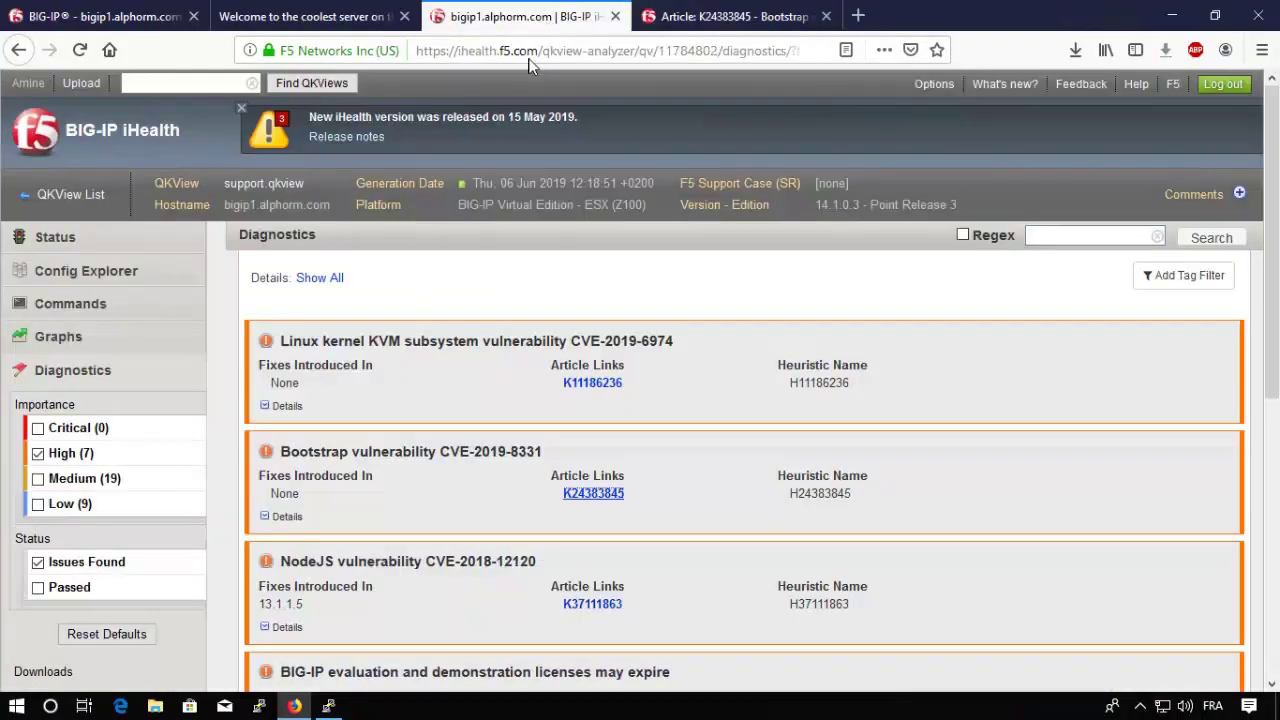
Review the QKView's status overview, from the system and software details down to licensing and provisioning.
{"action": "left_click", "coordinate": [56, 244]}
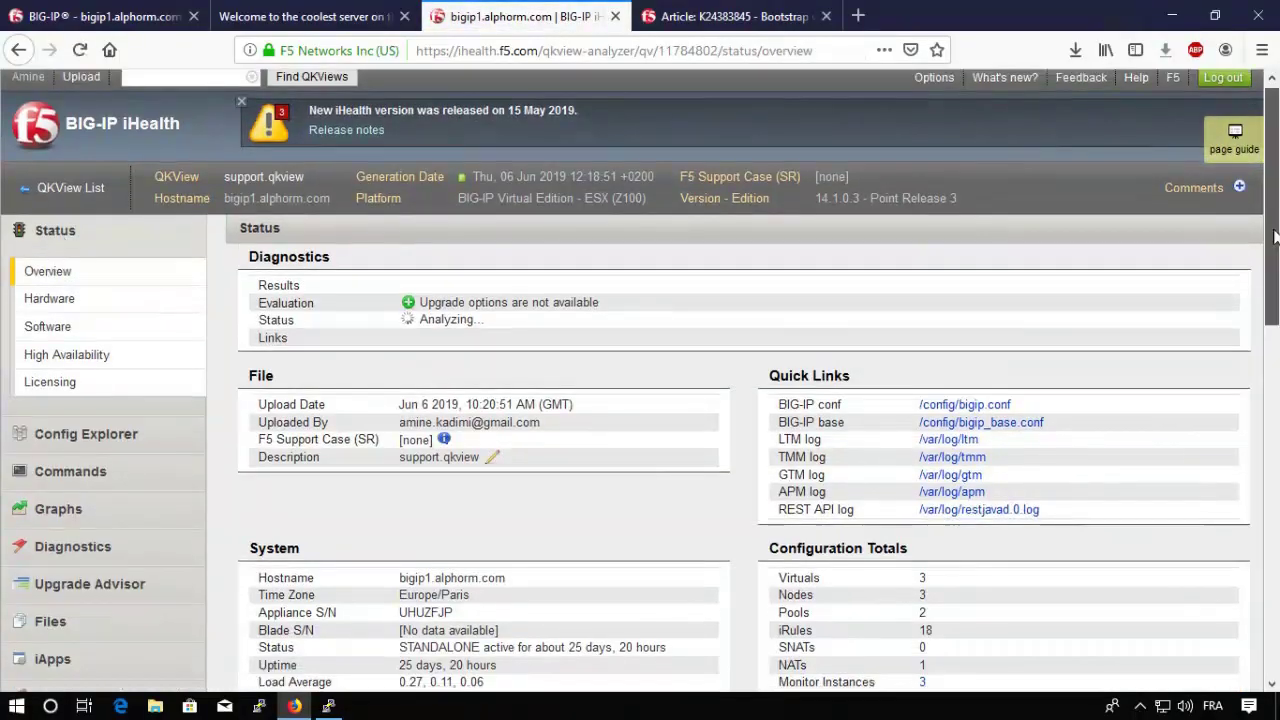
{"action": "left_click_drag", "start_coordinate": [1272, 240], "coordinate": [1277, 327]}
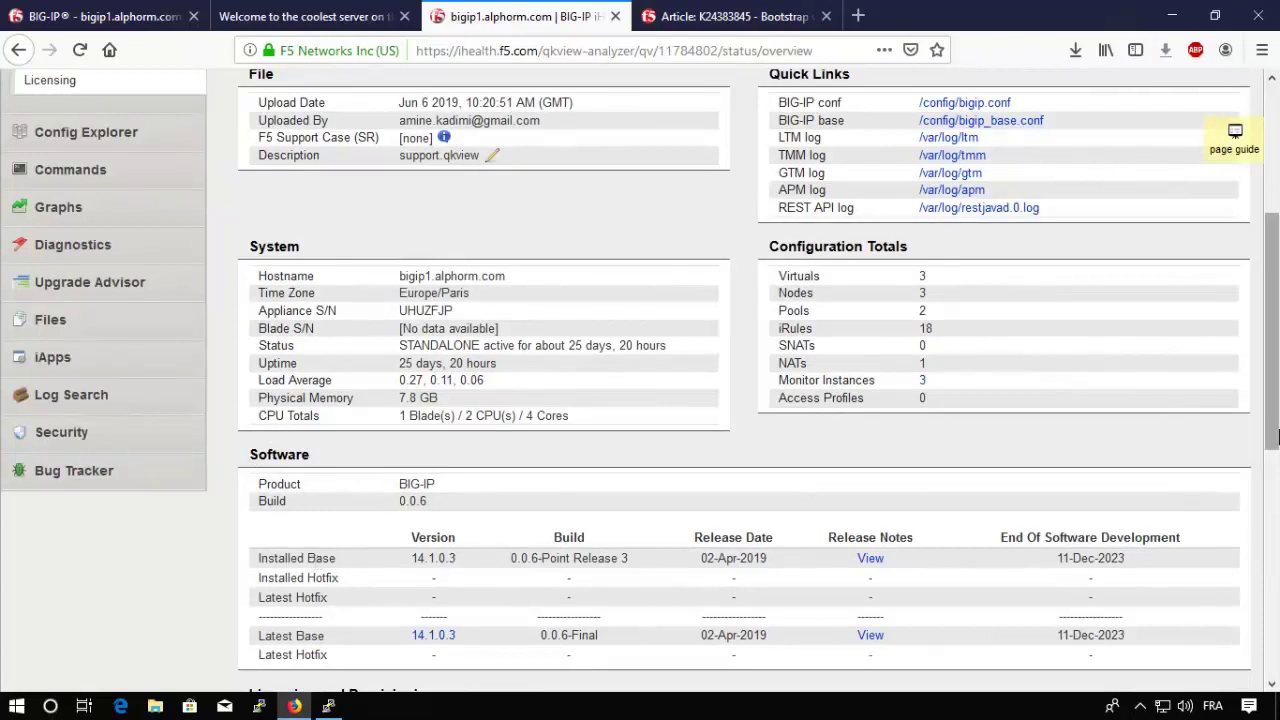
{"action": "left_click_drag", "start_coordinate": [1276, 462], "coordinate": [1278, 682]}
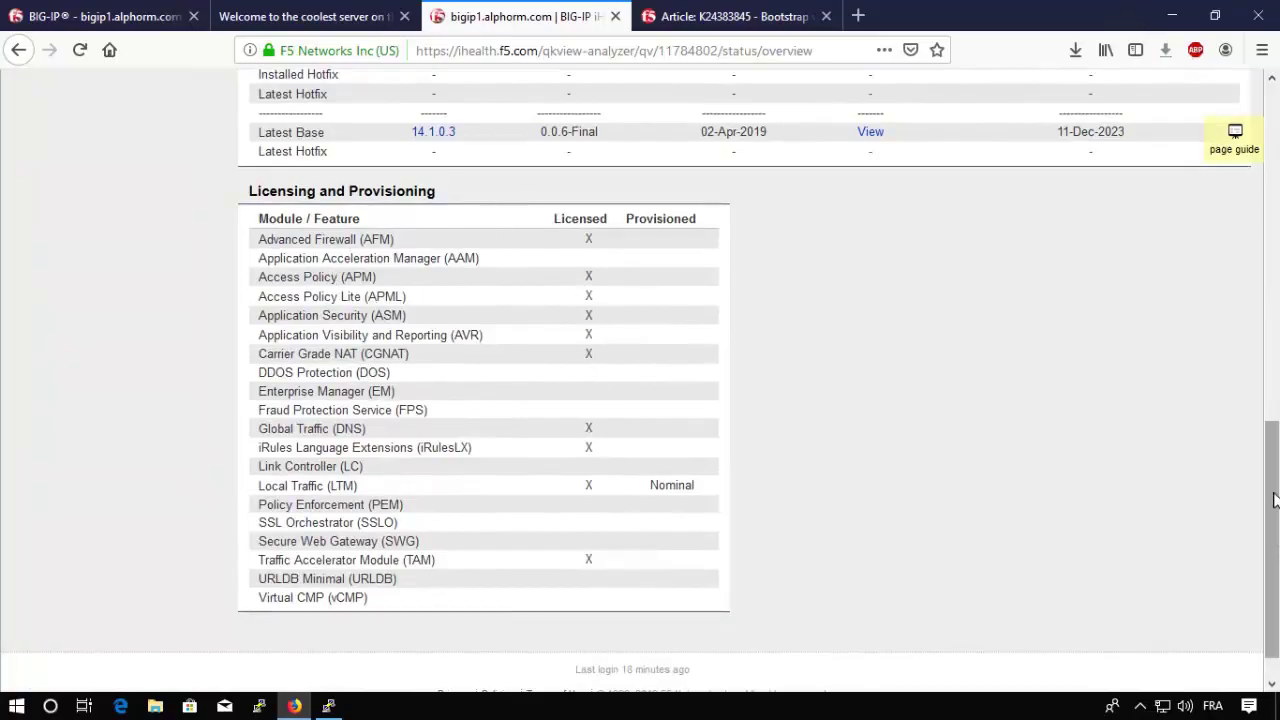
{"action": "left_click_drag", "start_coordinate": [1273, 500], "coordinate": [1274, 160]}
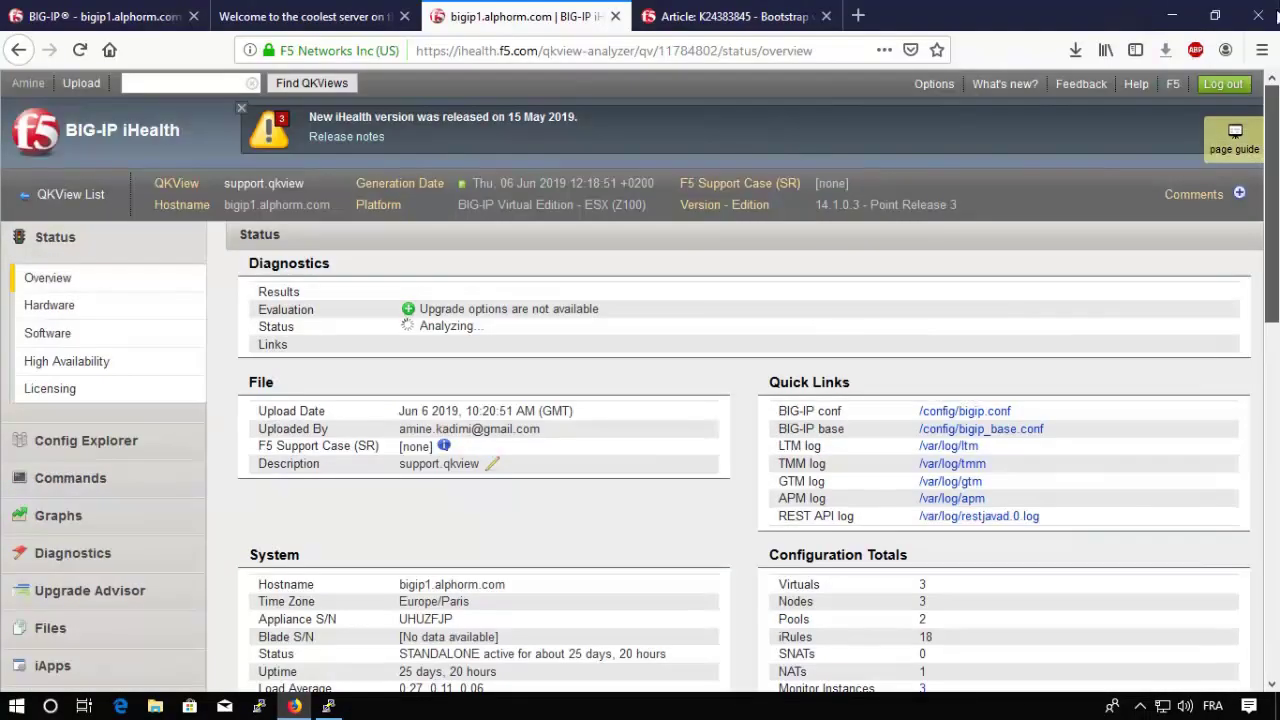
Examine the device's hardware specs and its appliance details, including memory and CPU type.
{"action": "left_click", "coordinate": [63, 314]}
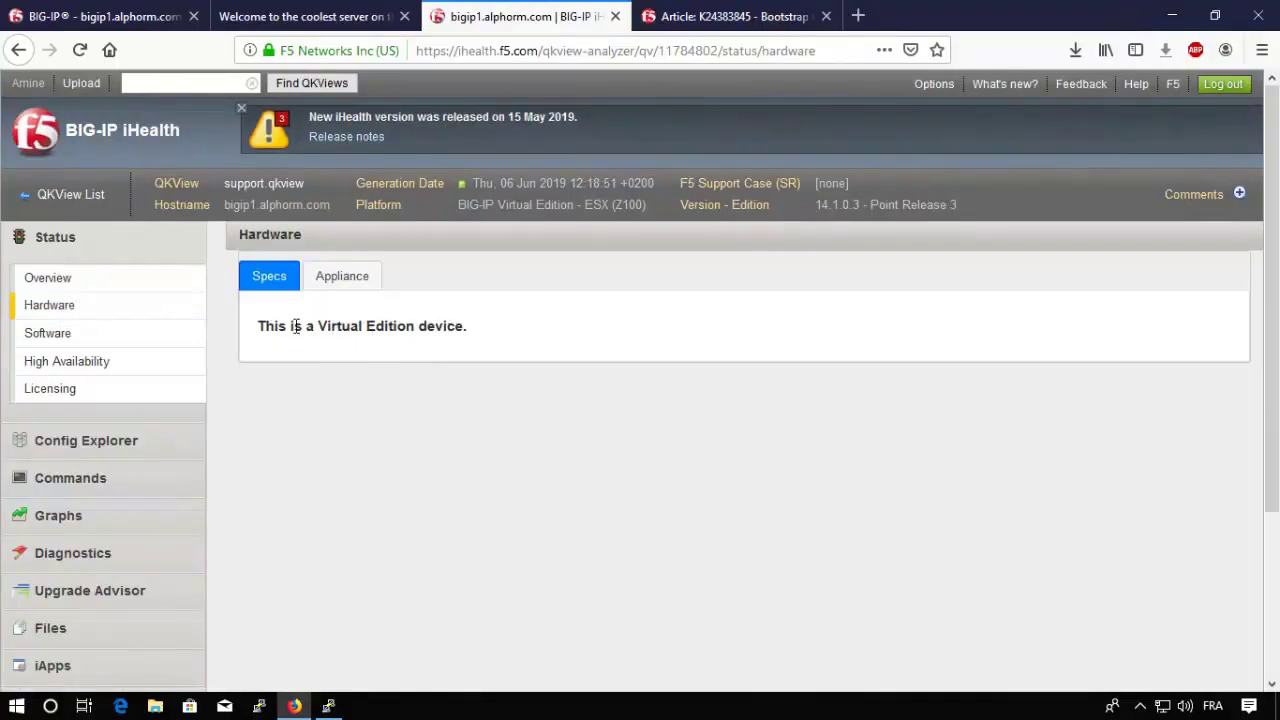
{"action": "left_click", "coordinate": [263, 296]}
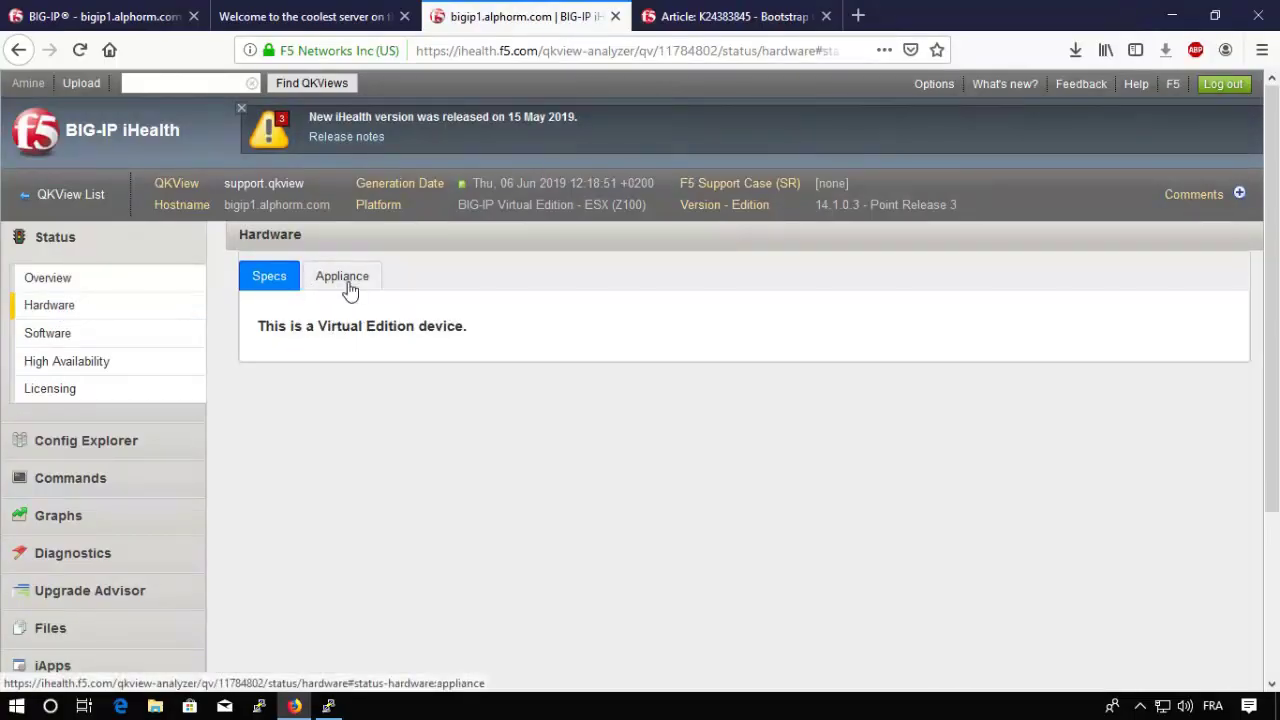
{"action": "left_click", "coordinate": [345, 280]}
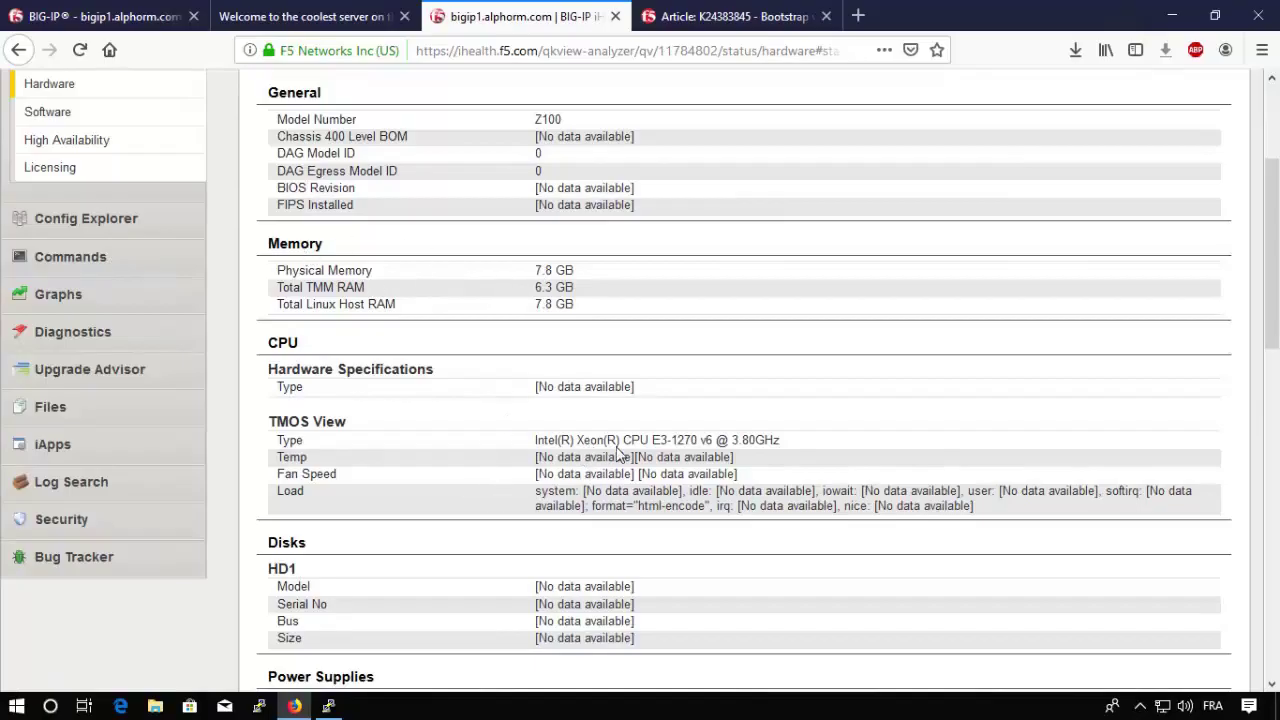
{"action": "left_click_drag", "start_coordinate": [597, 440], "coordinate": [742, 442]}
{"action": "scroll", "coordinate": [543, 458], "scroll_direction": "up", "scroll_amount": 4}
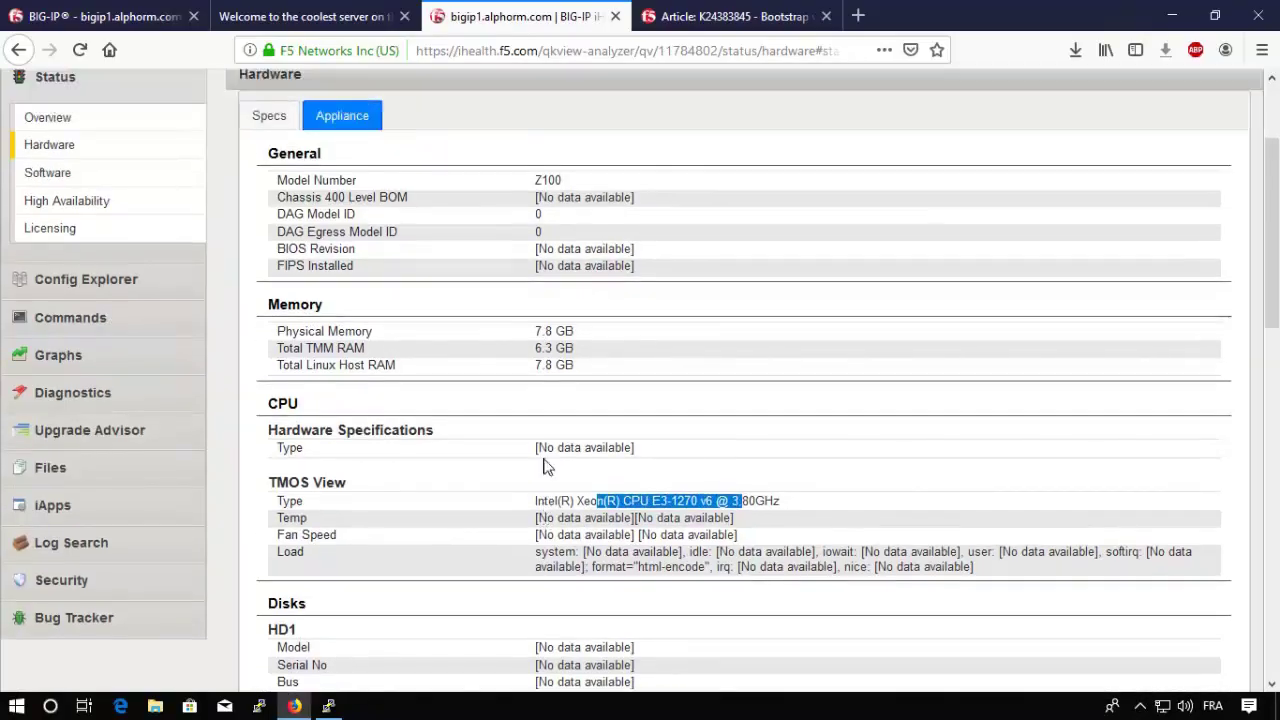
Check the software status and the licensing details of the QKView.
{"action": "left_click", "coordinate": [48, 336]}
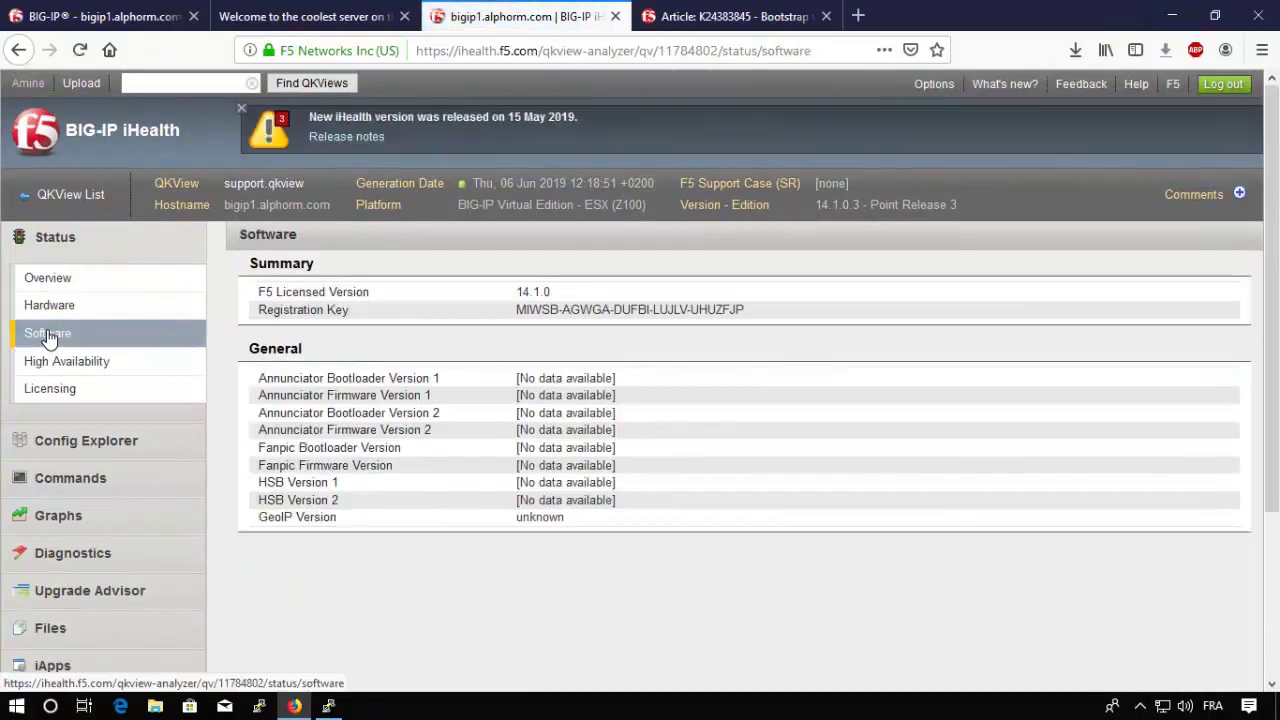
{"action": "mouse_move", "coordinate": [420, 378]}
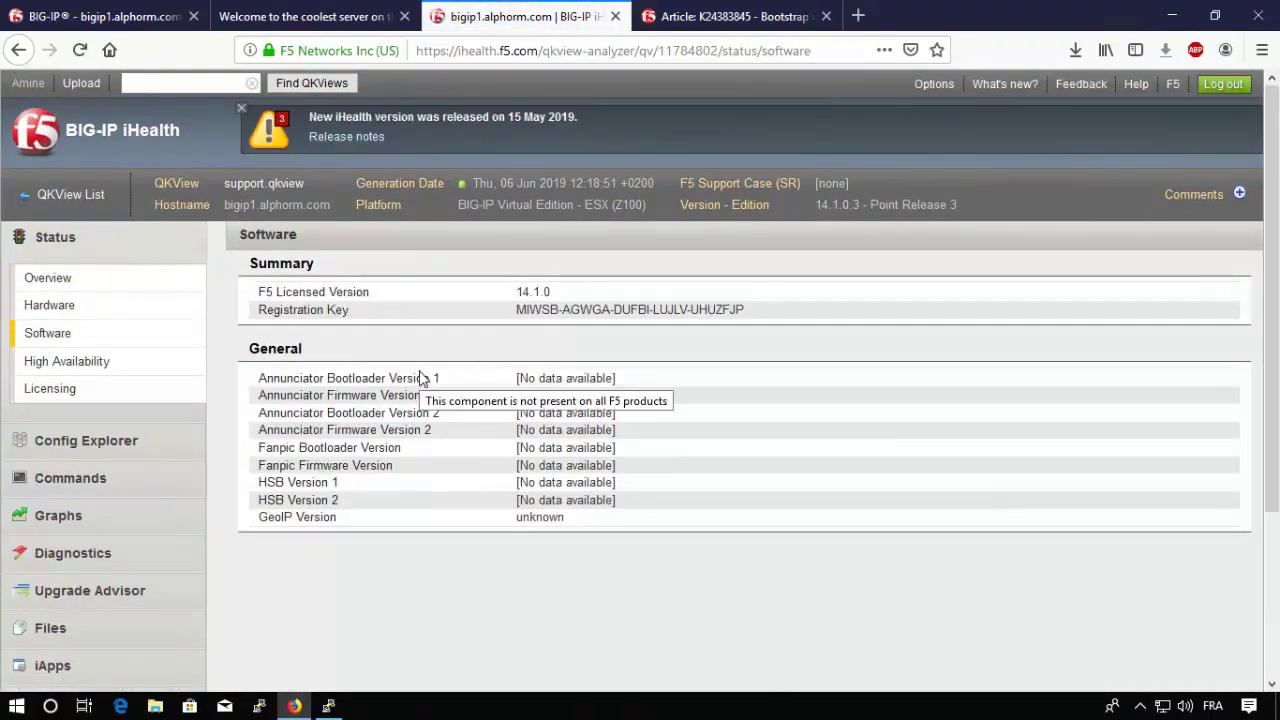
{"action": "left_click", "coordinate": [42, 394]}
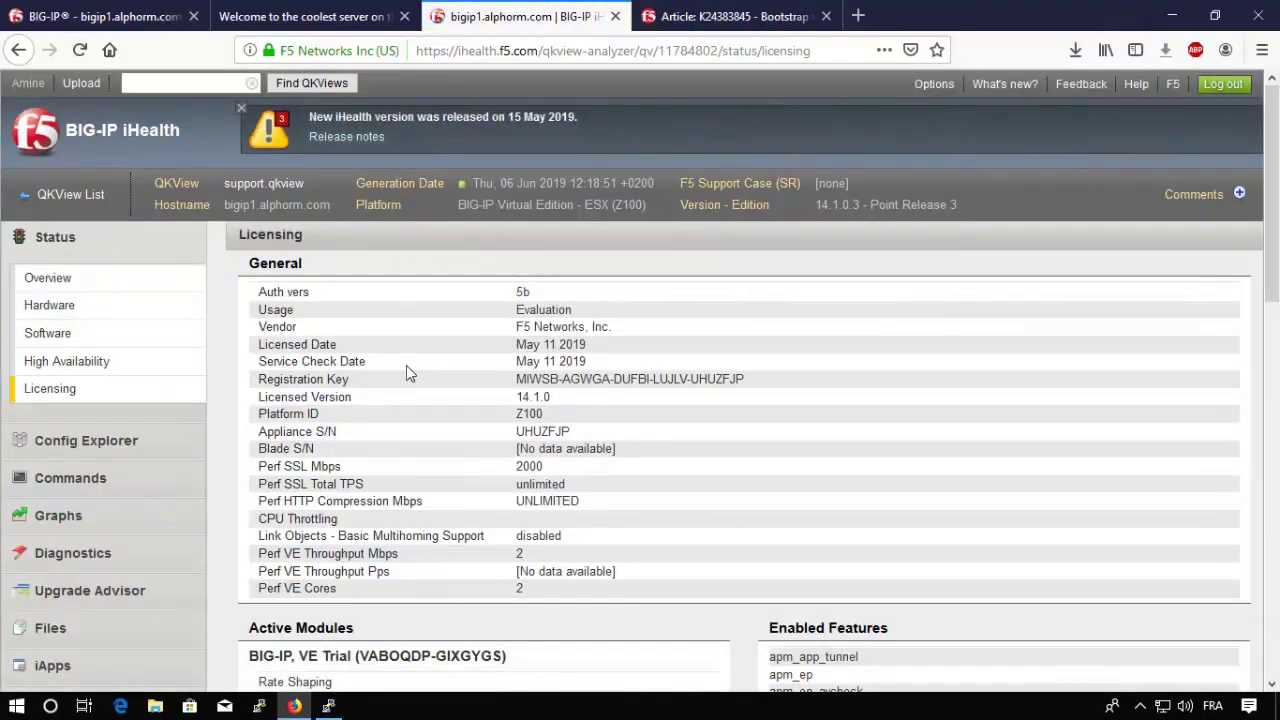
Display the list of LTM virtual servers in the Config Explorer.
{"action": "left_click", "coordinate": [65, 445]}
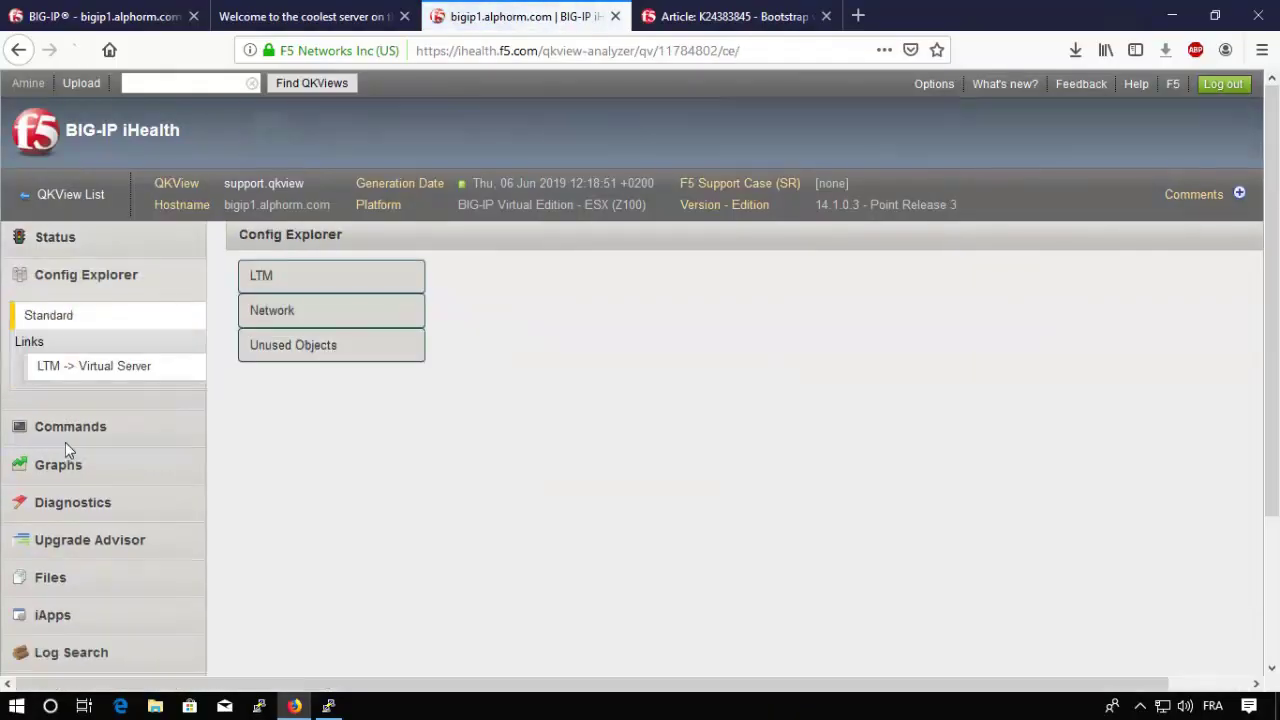
{"action": "left_click", "coordinate": [266, 283]}
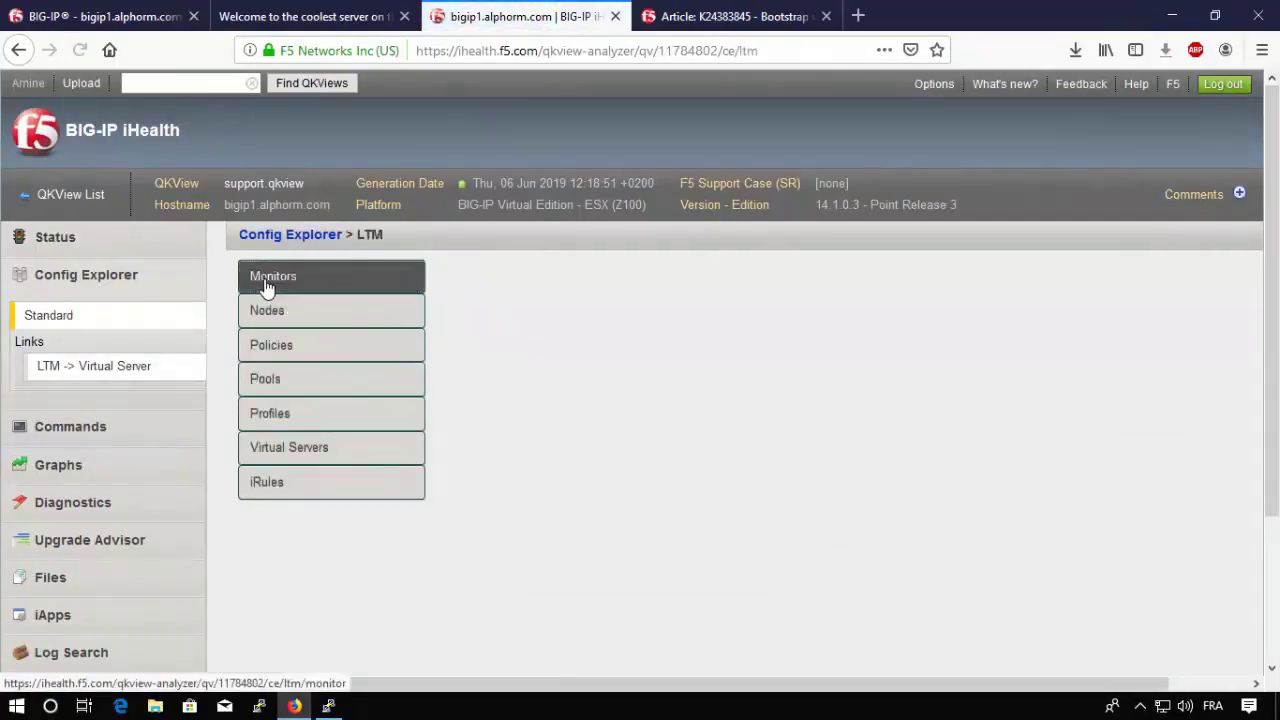
{"action": "left_click", "coordinate": [262, 450]}
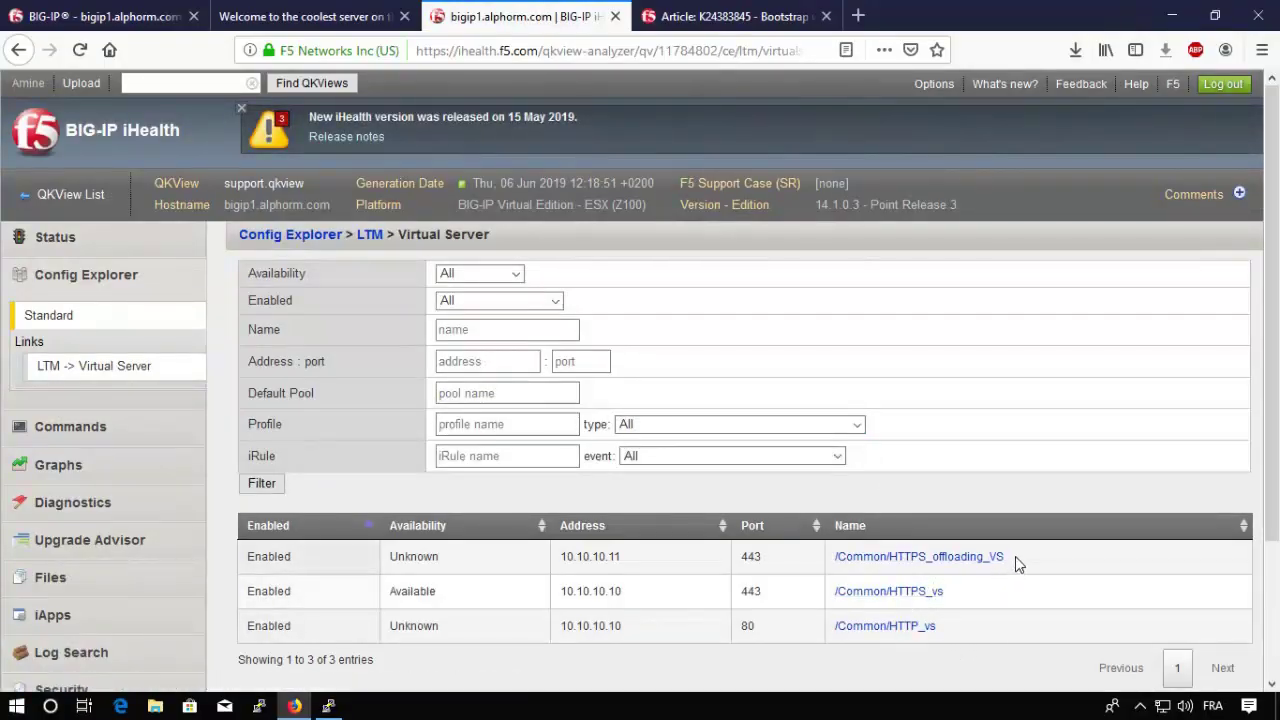
Open the /Common/HTTP_vs virtual server and examine its general properties, configuration text and assigned profiles.
{"action": "scroll", "coordinate": [817, 583], "scroll_direction": "down", "scroll_amount": 3}
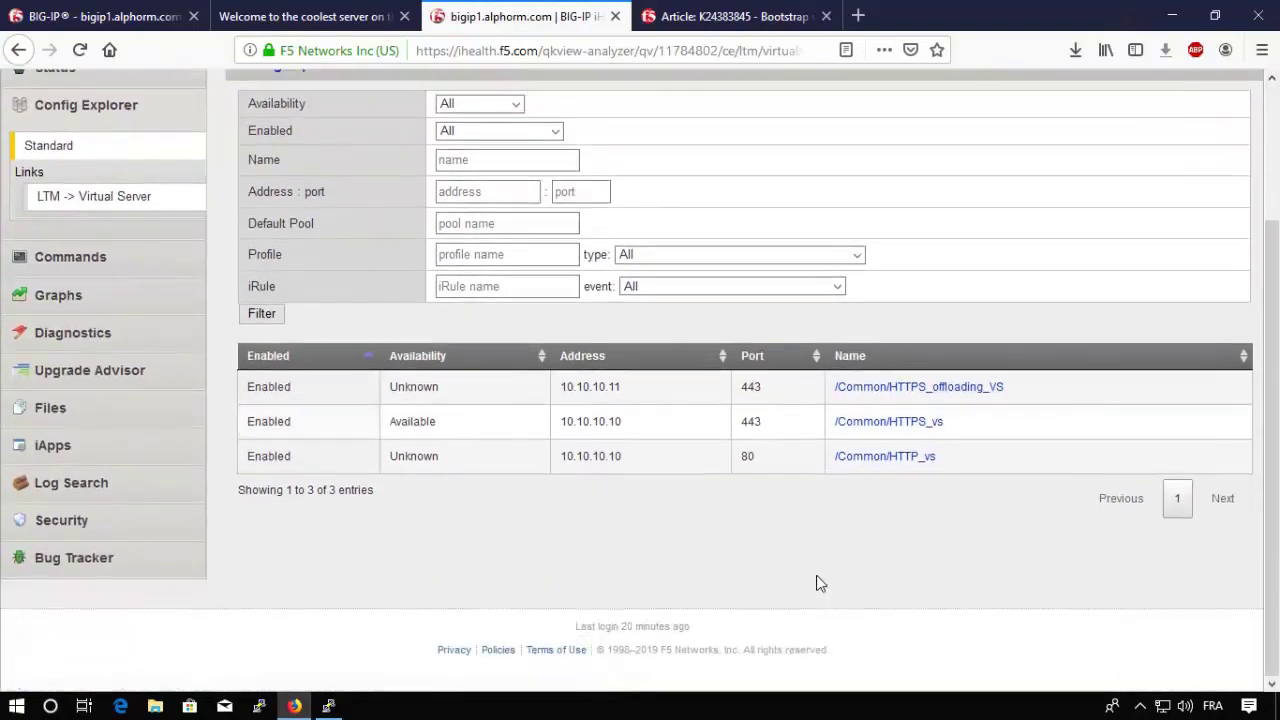
{"action": "left_click", "coordinate": [877, 460]}
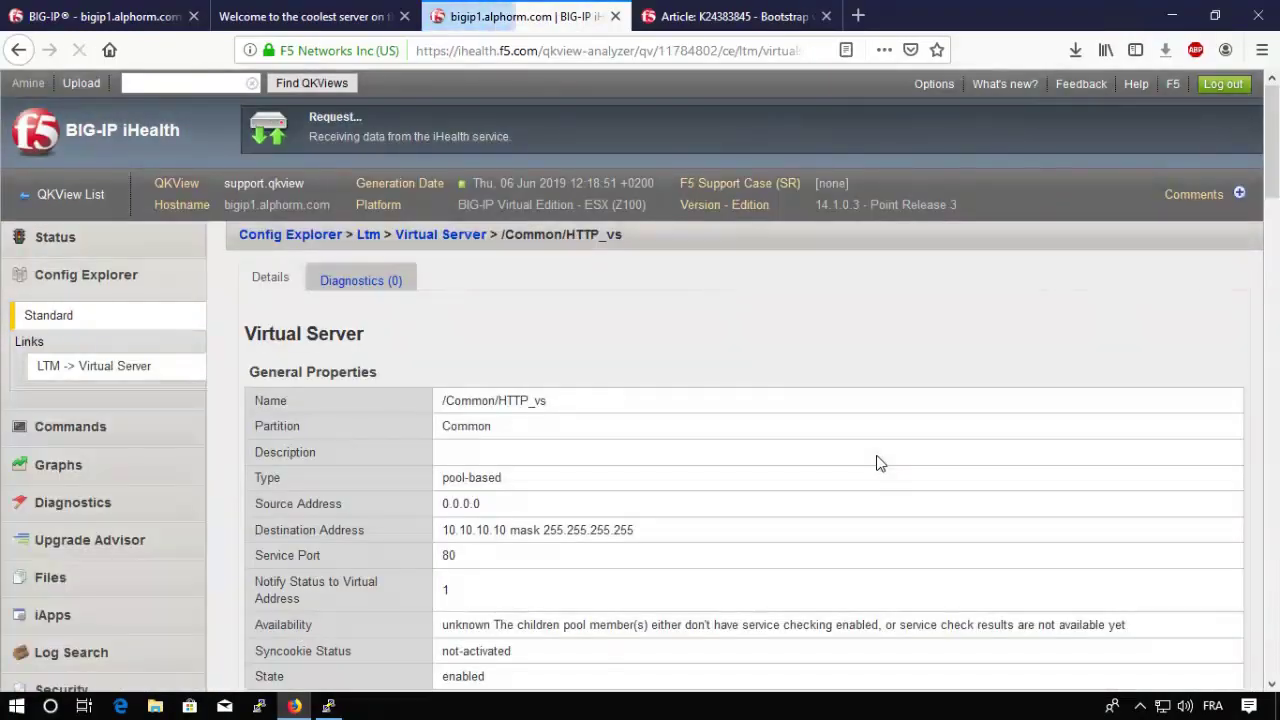
{"action": "scroll", "coordinate": [879, 463], "scroll_direction": "down", "scroll_amount": 10}
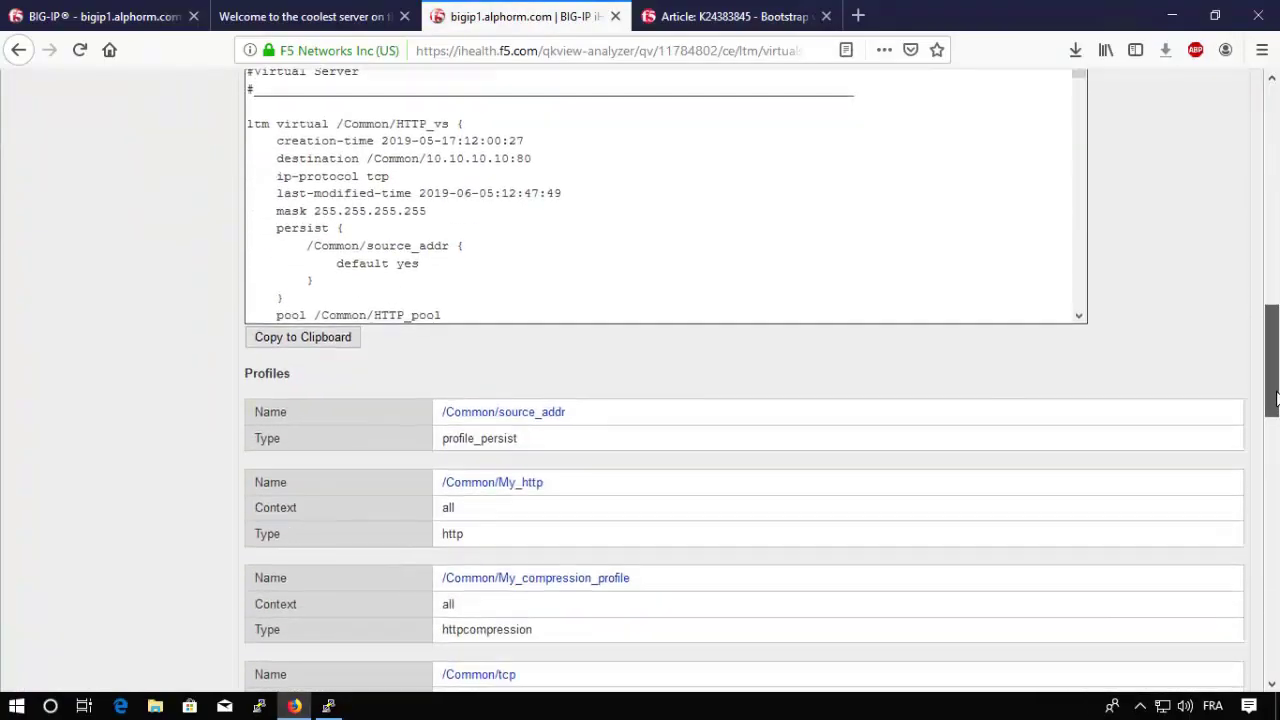
{"action": "left_click_drag", "start_coordinate": [1276, 398], "coordinate": [1270, 50]}
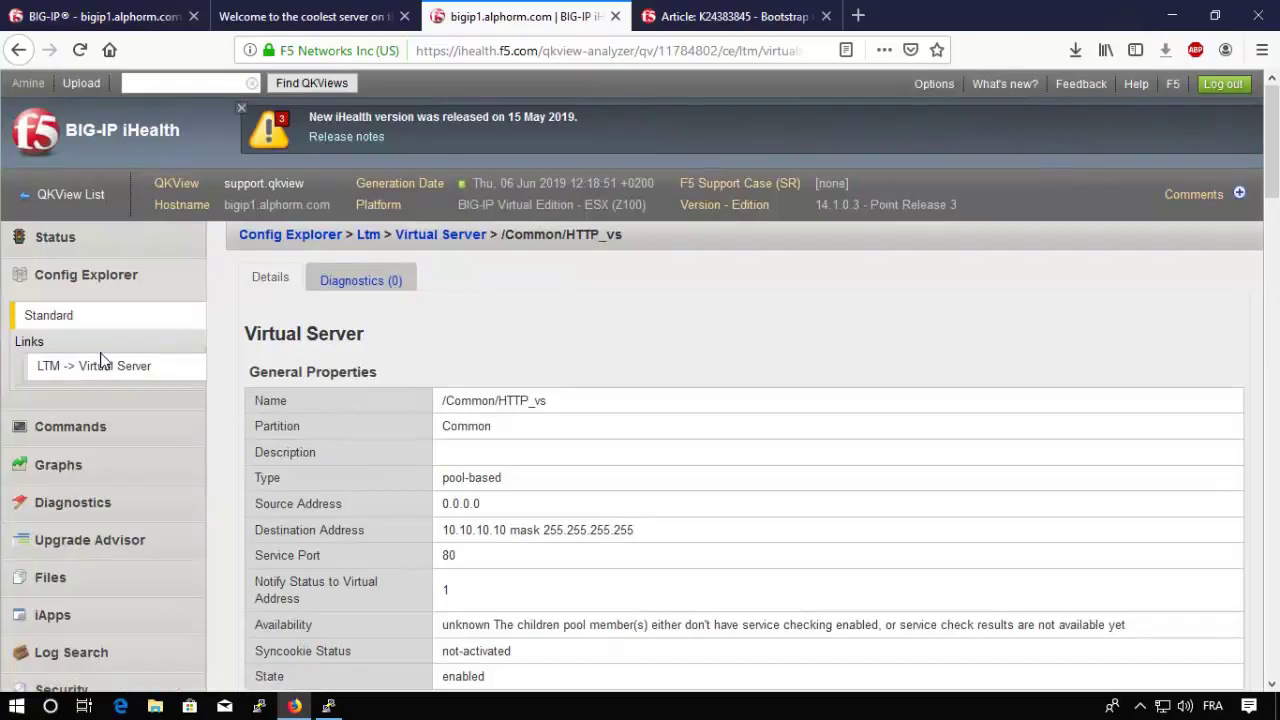
Check the tmsh group in the standard commands and view the output of "list /ltm monitor http all-properties".
{"action": "left_click", "coordinate": [68, 428]}
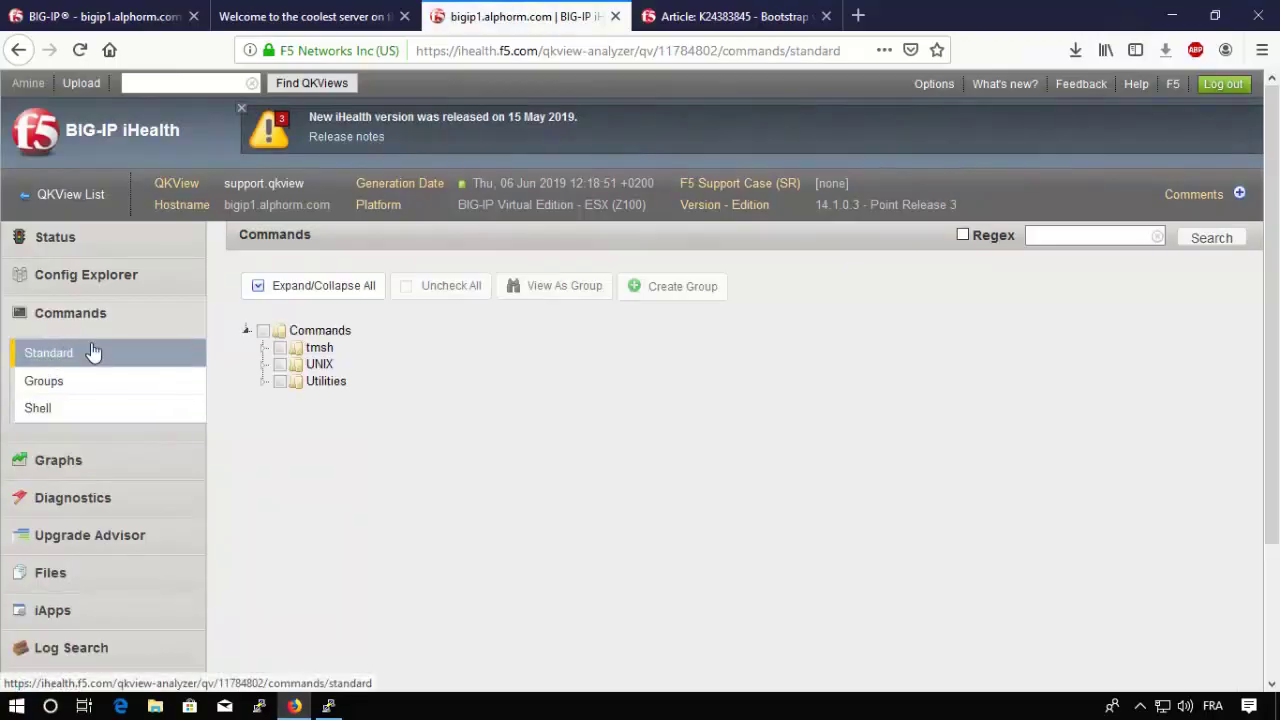
{"action": "left_click", "coordinate": [280, 348]}
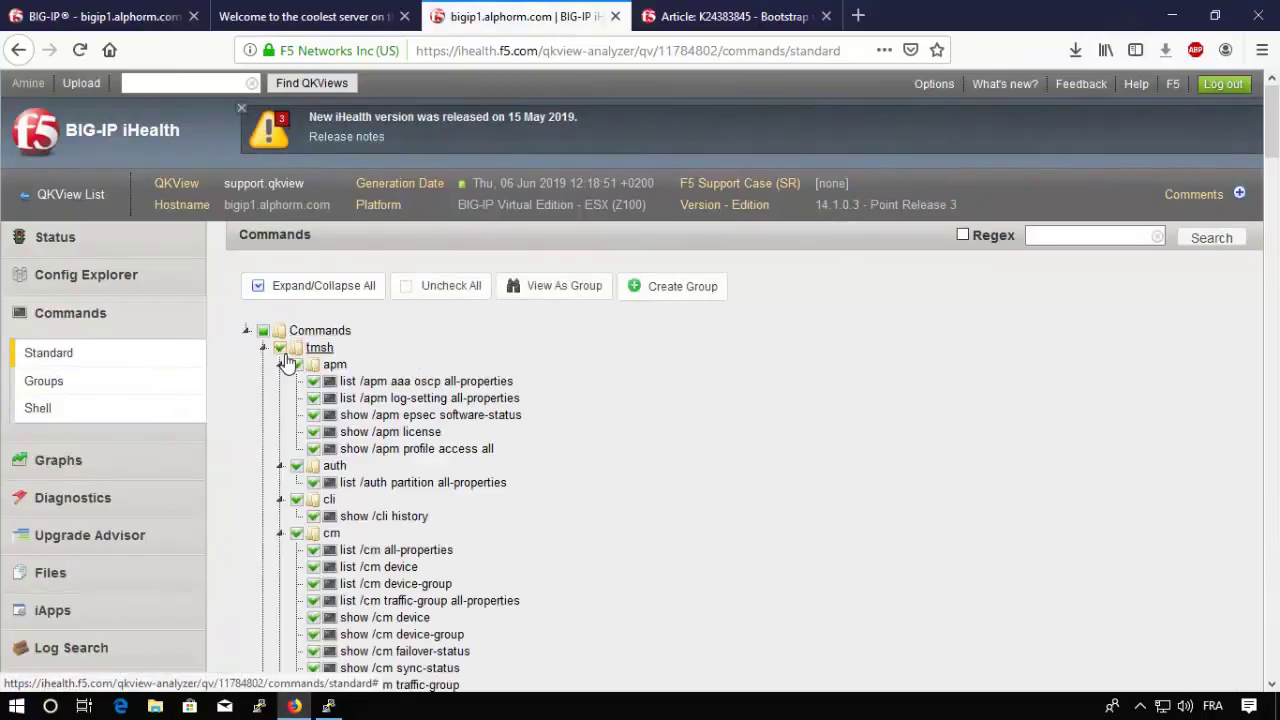
{"action": "scroll", "coordinate": [340, 495], "scroll_direction": "down", "scroll_amount": 5}
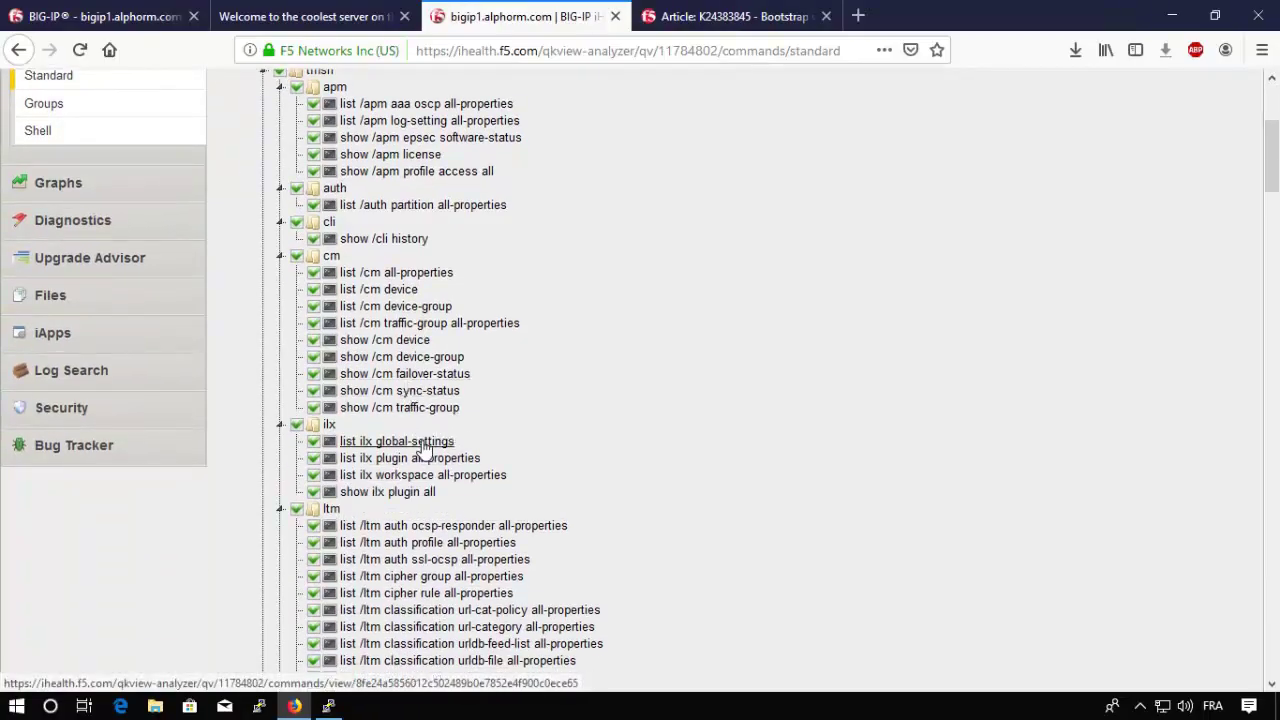
{"action": "scroll", "coordinate": [420, 440], "scroll_direction": "down", "scroll_amount": 5}
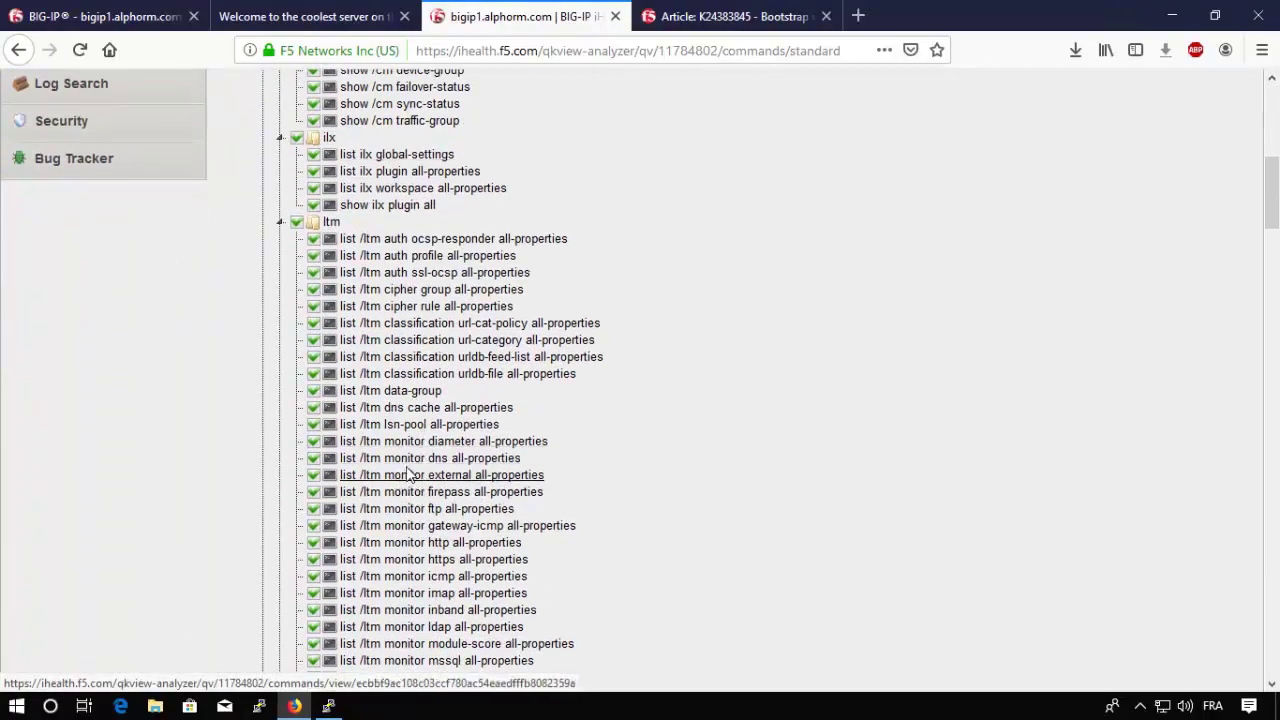
{"action": "left_click", "coordinate": [405, 548]}
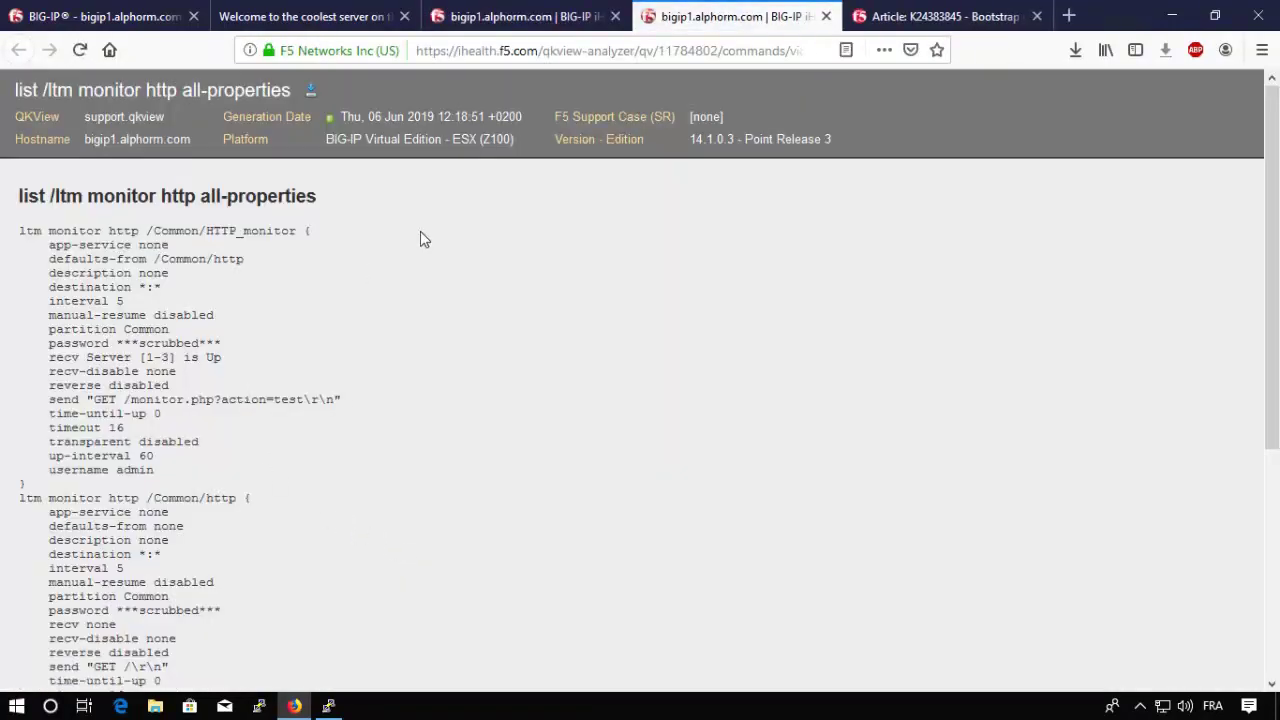
{"action": "left_click", "coordinate": [550, 22]}
{"action": "scroll", "coordinate": [90, 388], "scroll_direction": "up", "scroll_amount": 6}
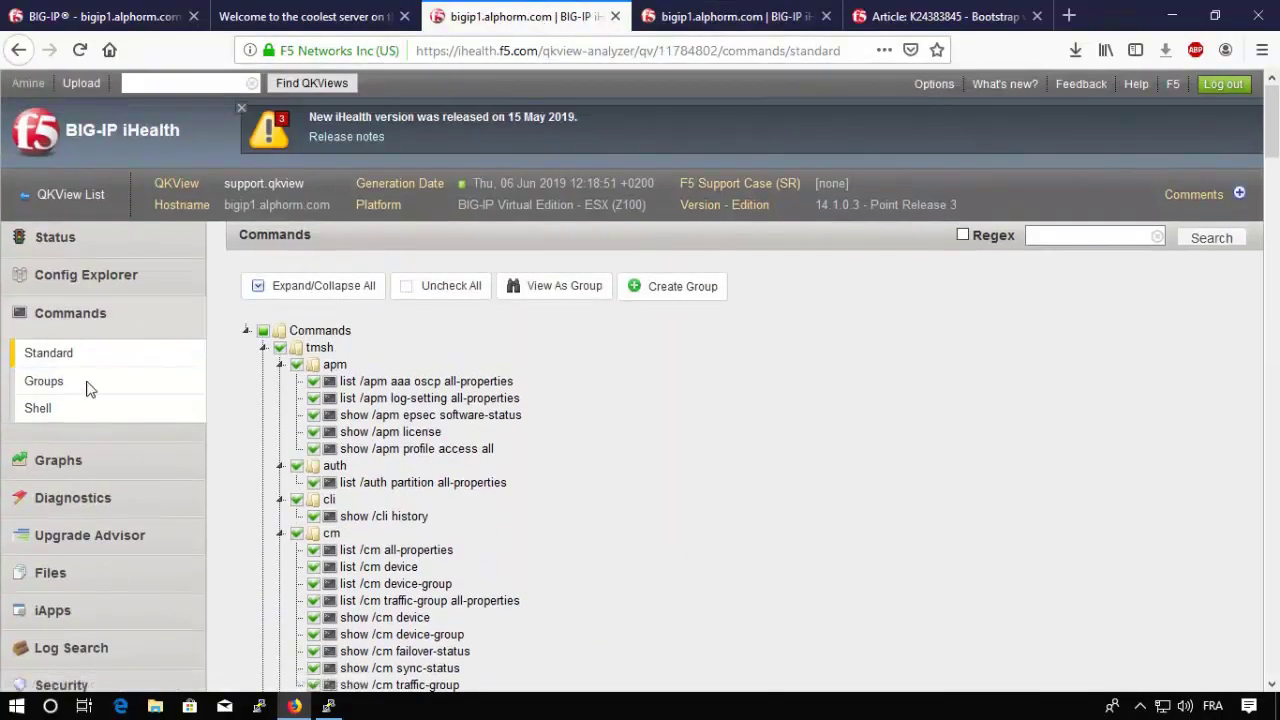
Run "show ltm virtual all-properties" in the iHealth command shell.
{"action": "left_click", "coordinate": [40, 410]}
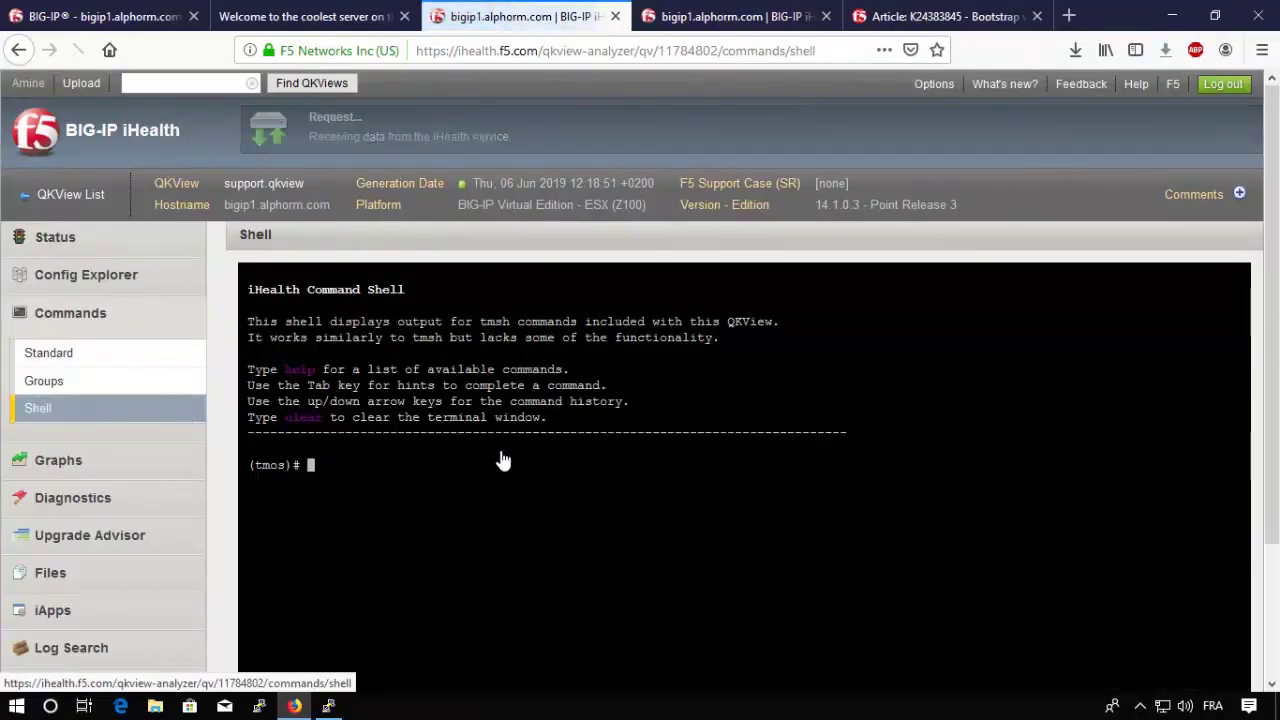
{"action": "type", "text": "show "}
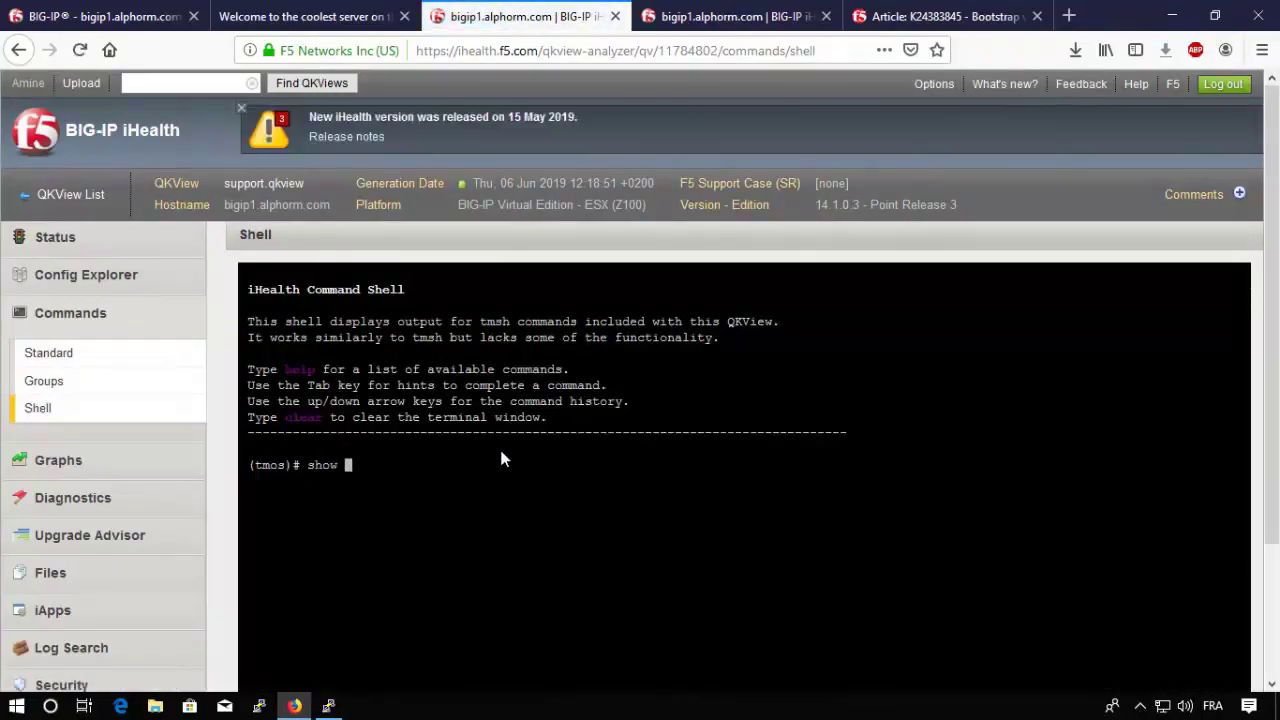
{"action": "type", "text": "ltm virtual all-properties"}
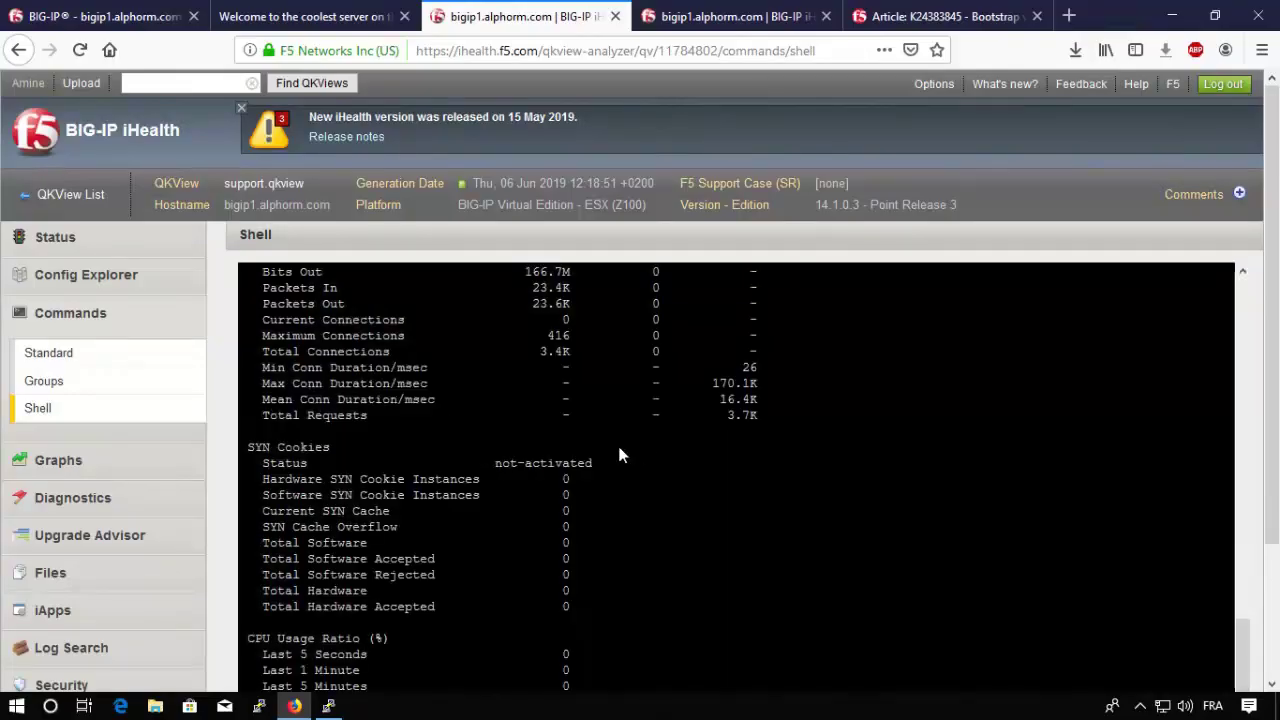
Display the Throughput(bits), Memory Used and System CPU Usage graphs and examine them over the 30-day period.
{"action": "left_click", "coordinate": [62, 463]}
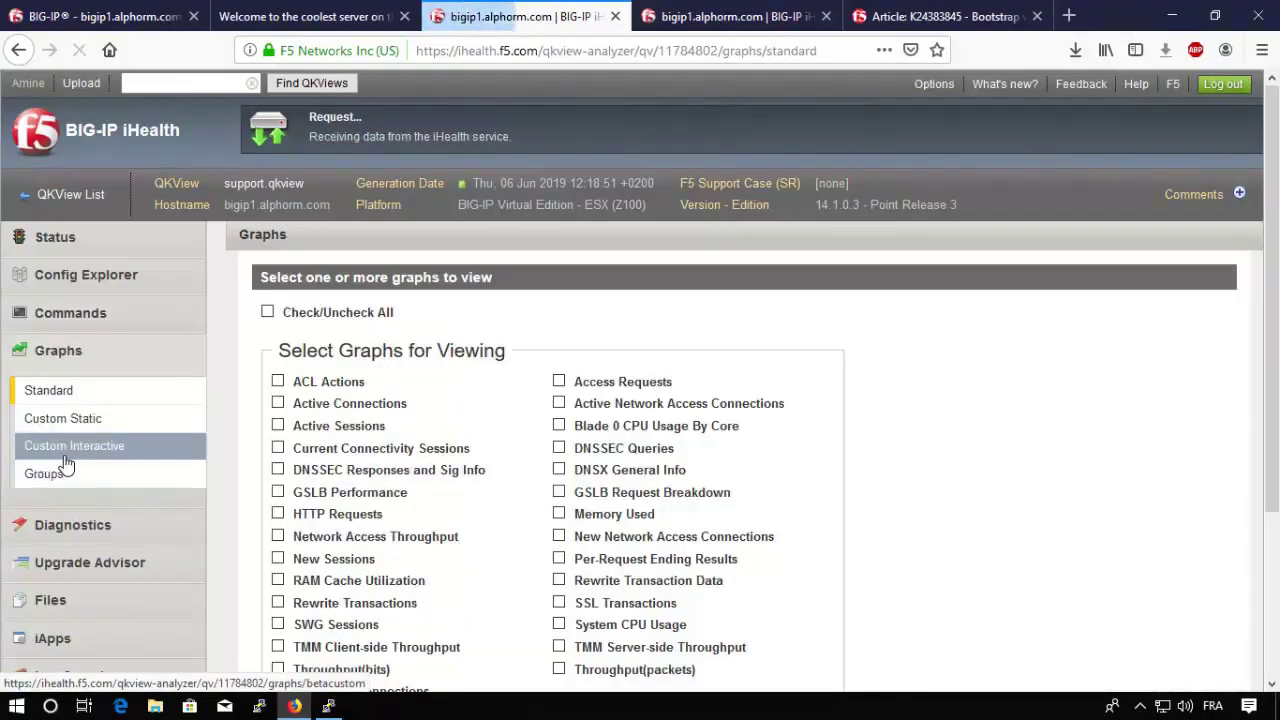
{"action": "scroll", "coordinate": [65, 463], "scroll_direction": "down", "scroll_amount": 2}
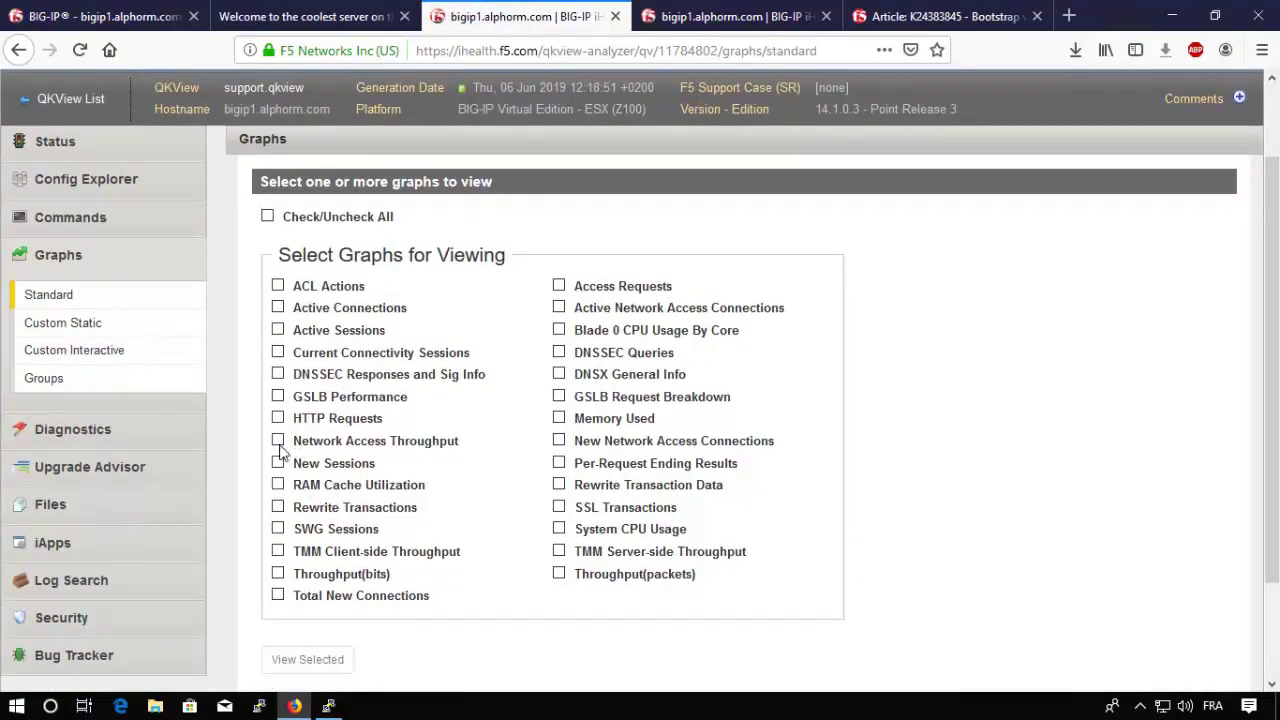
{"action": "left_click", "coordinate": [278, 574]}
{"action": "left_click", "coordinate": [559, 418]}
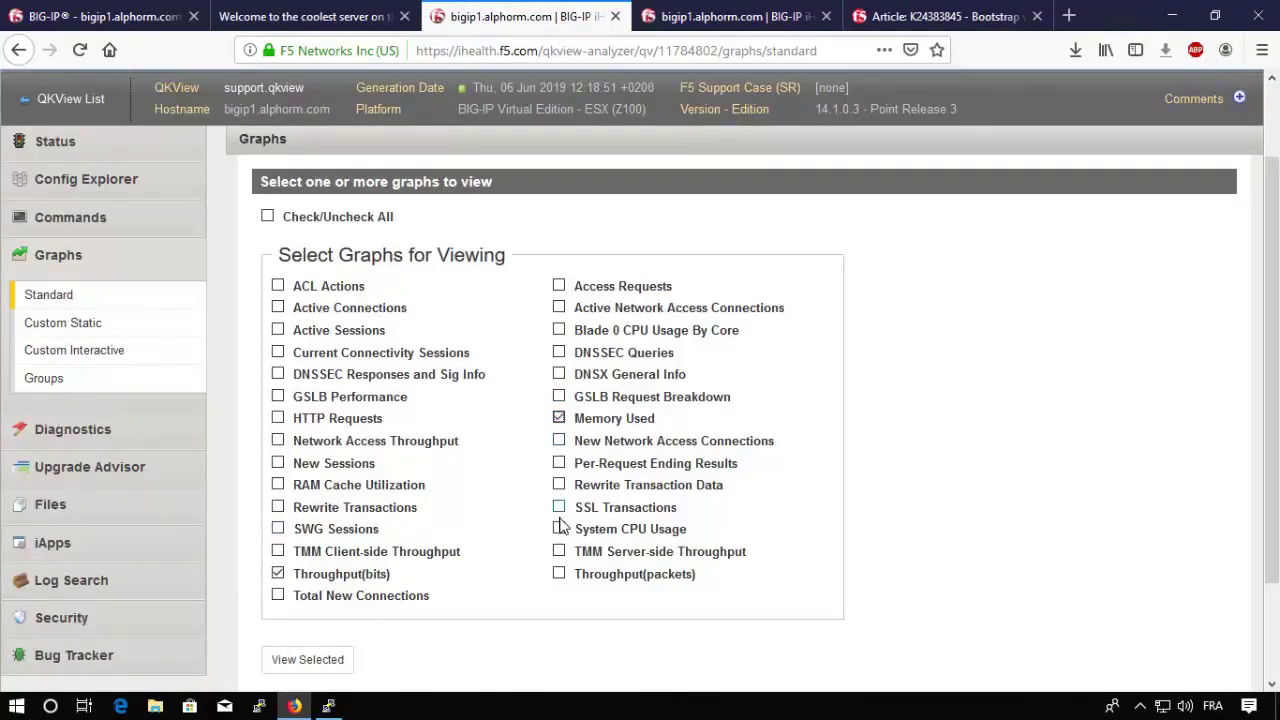
{"action": "left_click", "coordinate": [318, 660]}
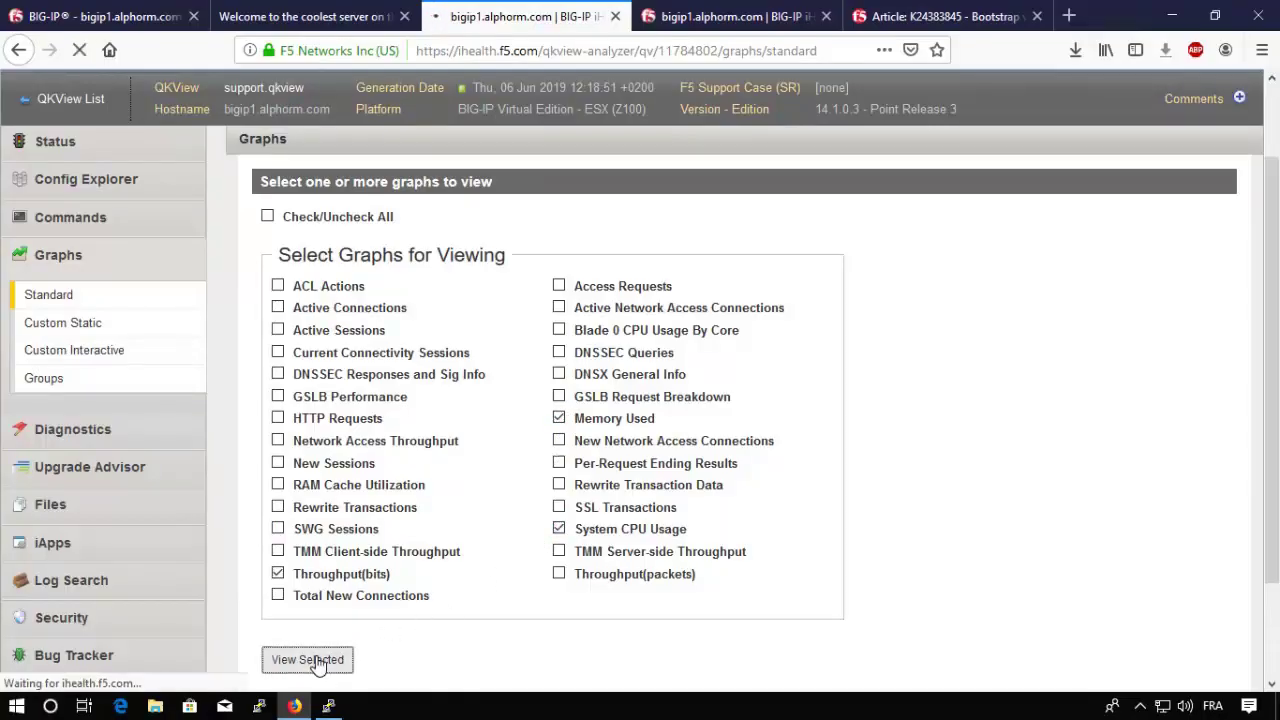
{"action": "scroll", "coordinate": [316, 662], "scroll_direction": "down", "scroll_amount": 7}
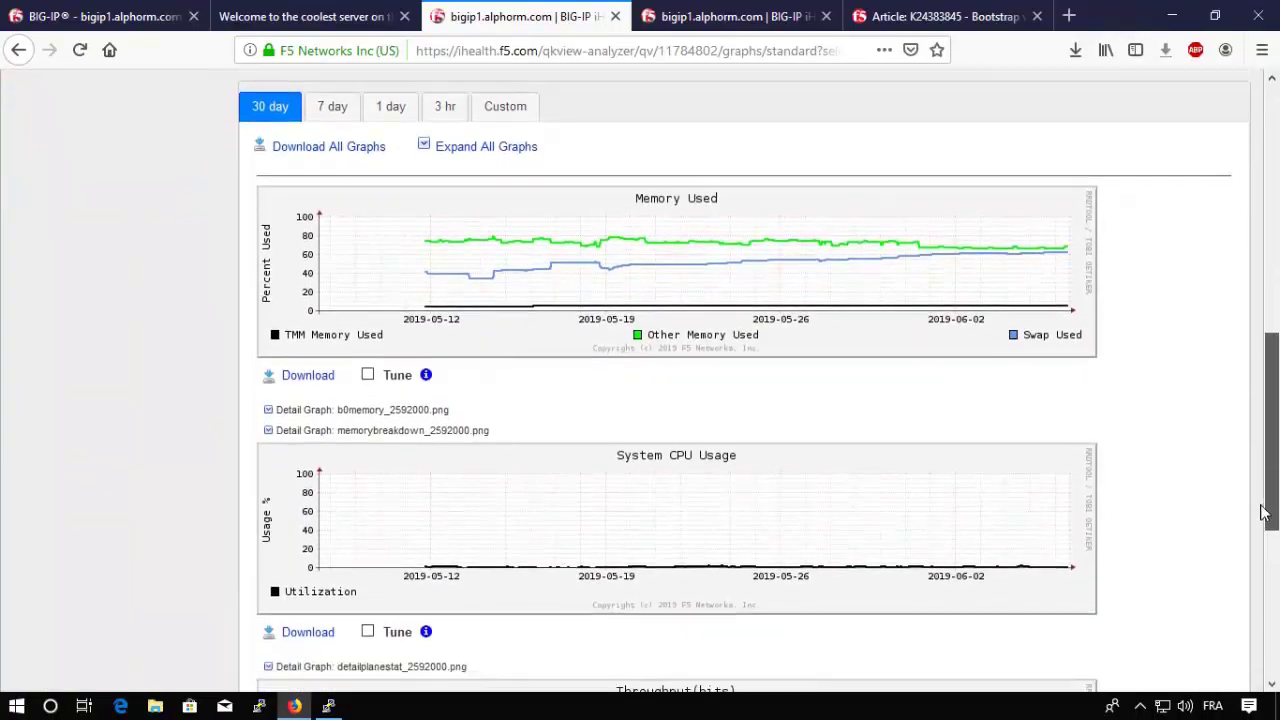
{"action": "left_click_drag", "start_coordinate": [1263, 512], "coordinate": [1266, 523]}
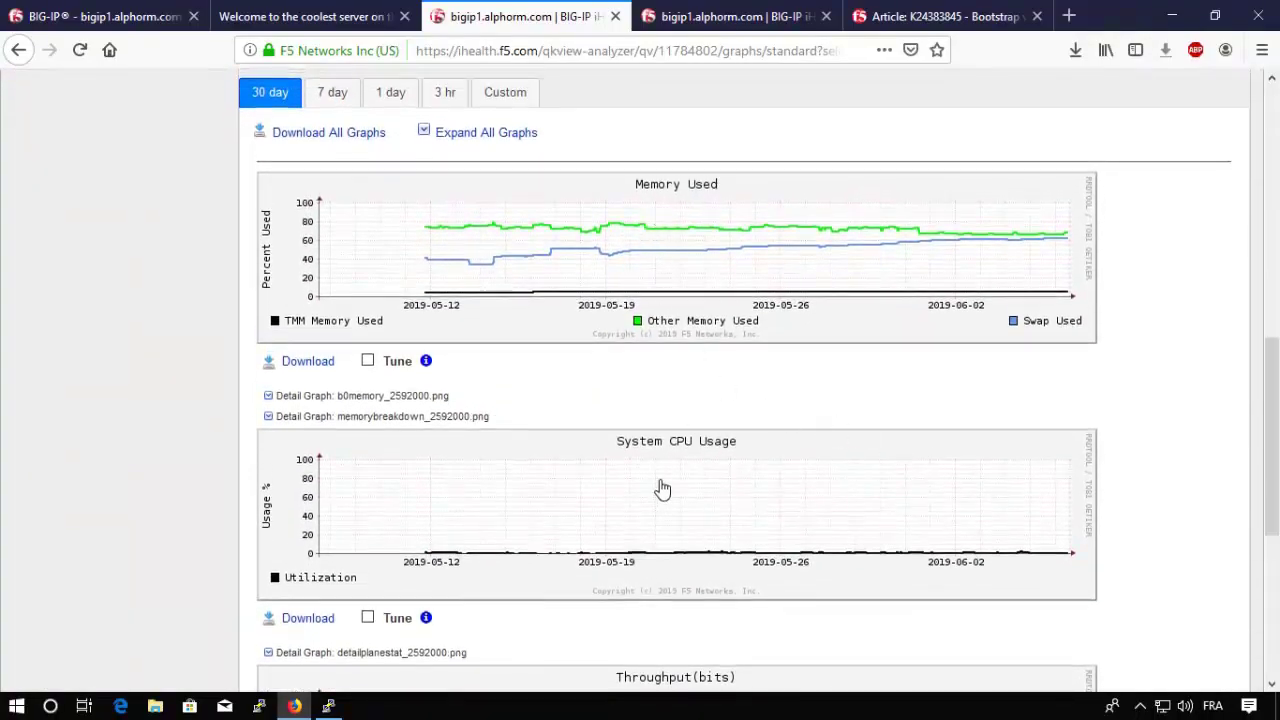
{"action": "left_click_drag", "start_coordinate": [1272, 478], "coordinate": [1275, 392]}
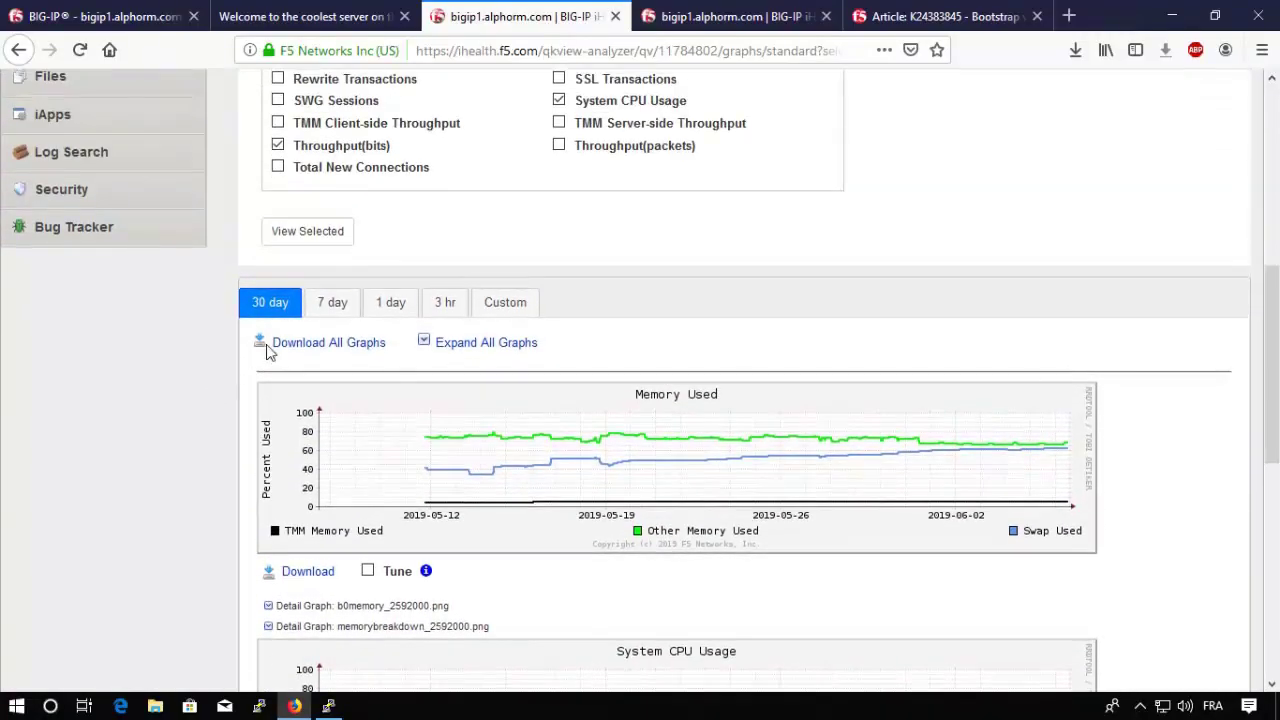
Change the graphs' period to 3 hours and examine the CPU usage and throughput curves.
{"action": "left_click", "coordinate": [443, 308]}
{"action": "left_click_drag", "start_coordinate": [1275, 378], "coordinate": [1273, 457]}
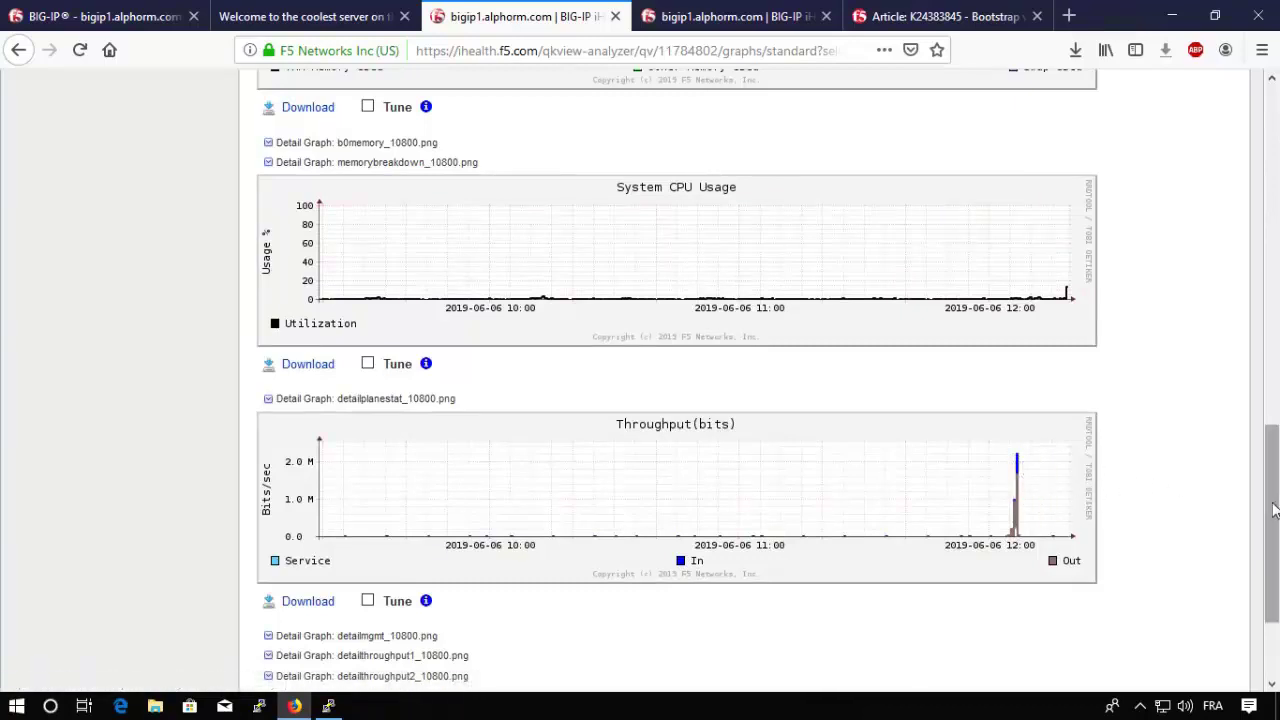
{"action": "left_click_drag", "start_coordinate": [1273, 505], "coordinate": [1277, 146]}
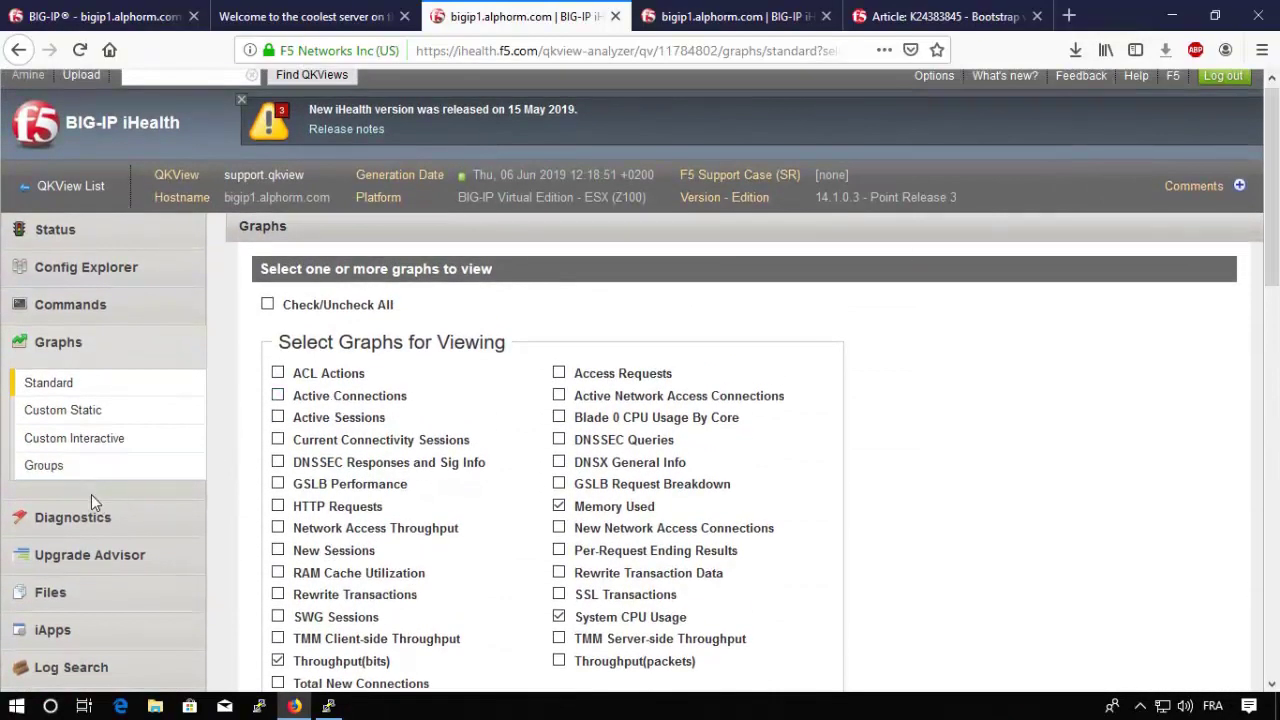
Go to the QKView's diagnostics and download the report of the issues found as a PDF.
{"action": "scroll", "coordinate": [91, 494], "scroll_direction": "down", "scroll_amount": 1}
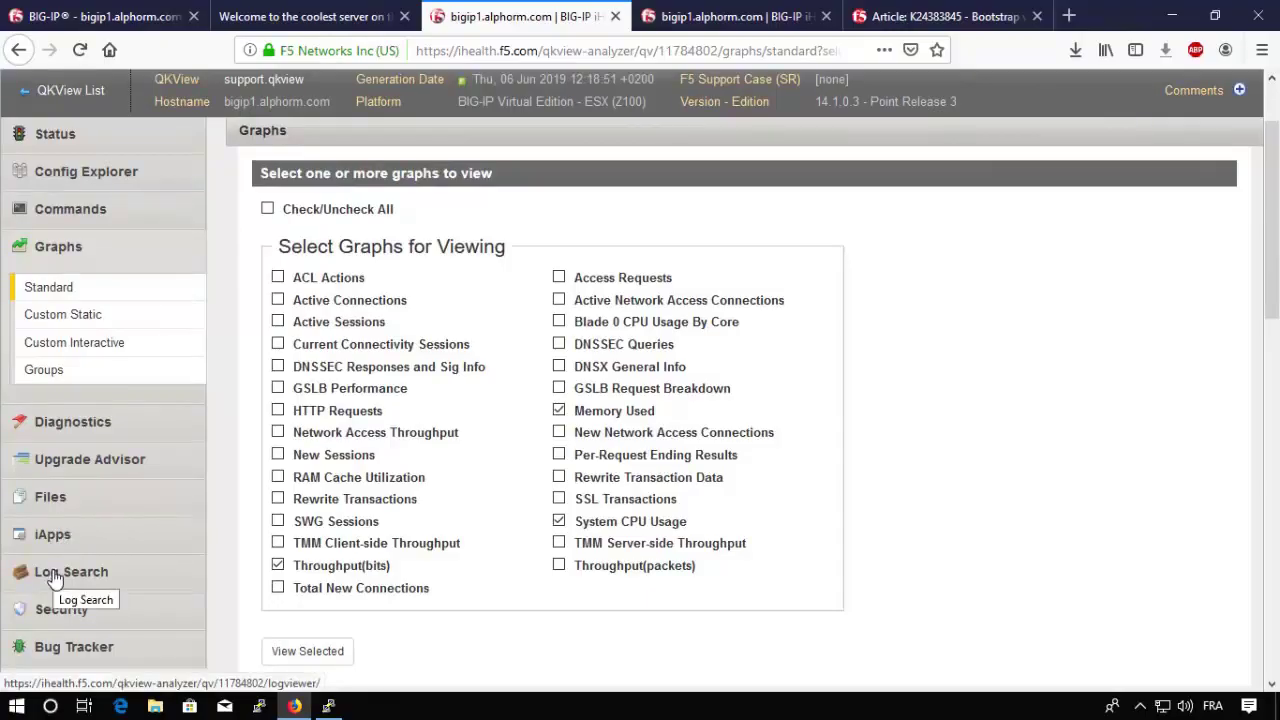
{"action": "left_click", "coordinate": [90, 426]}
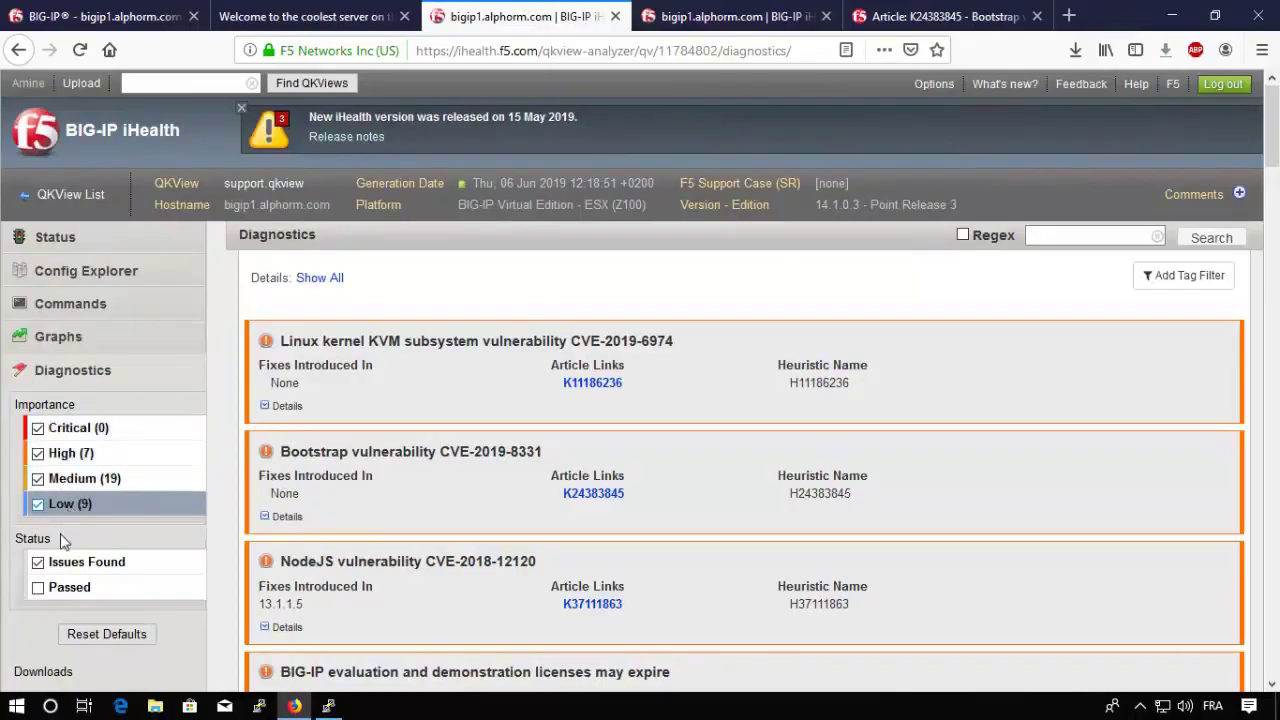
{"action": "left_click", "coordinate": [38, 454]}
{"action": "scroll", "coordinate": [80, 385], "scroll_direction": "down", "scroll_amount": 3}
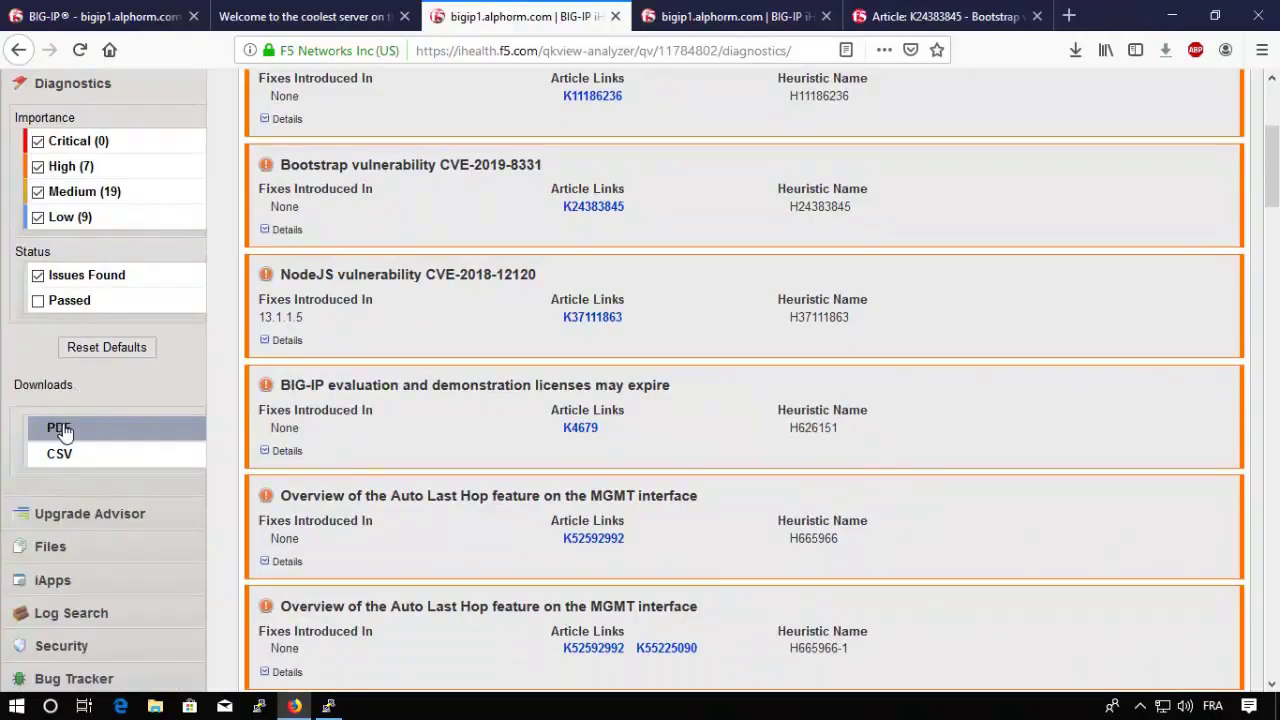
{"action": "left_click", "coordinate": [61, 430]}
Open the downloaded diagnostics.pdf, examine its listed vulnerabilities and issues, and switch back to iHealth in Firefox.
{"action": "left_click", "coordinate": [1075, 50]}
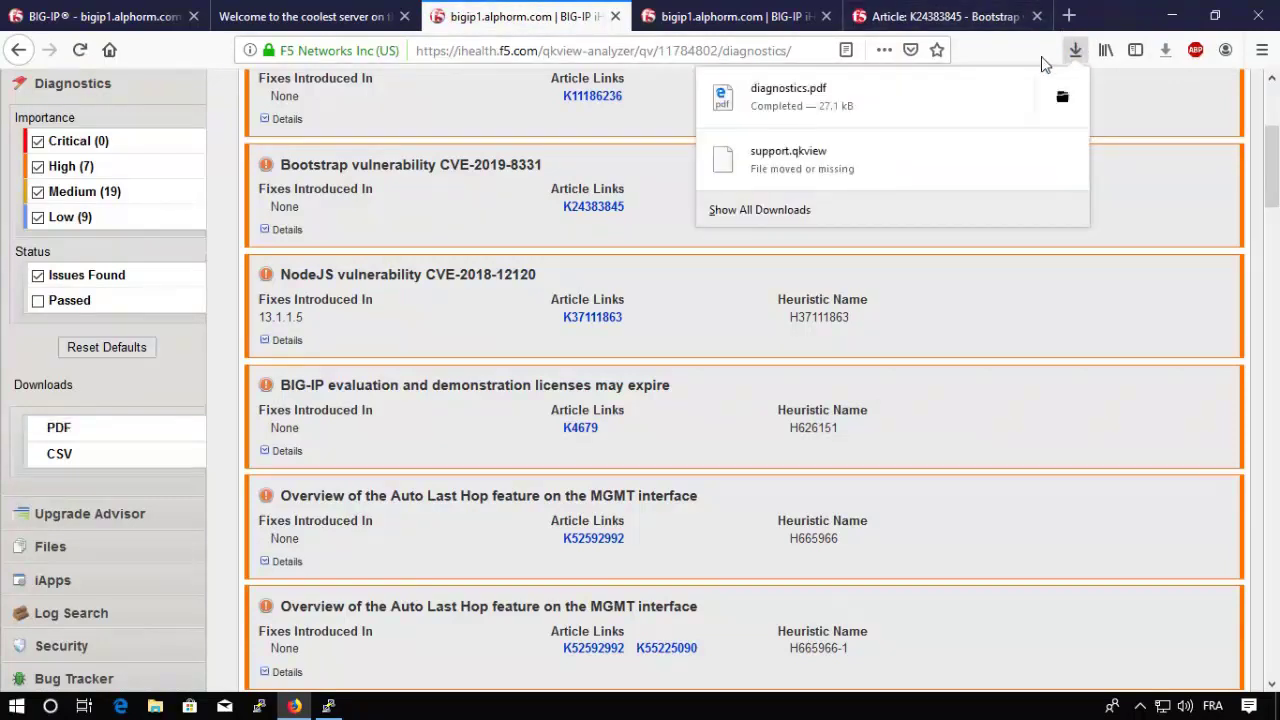
{"action": "left_click", "coordinate": [797, 97]}
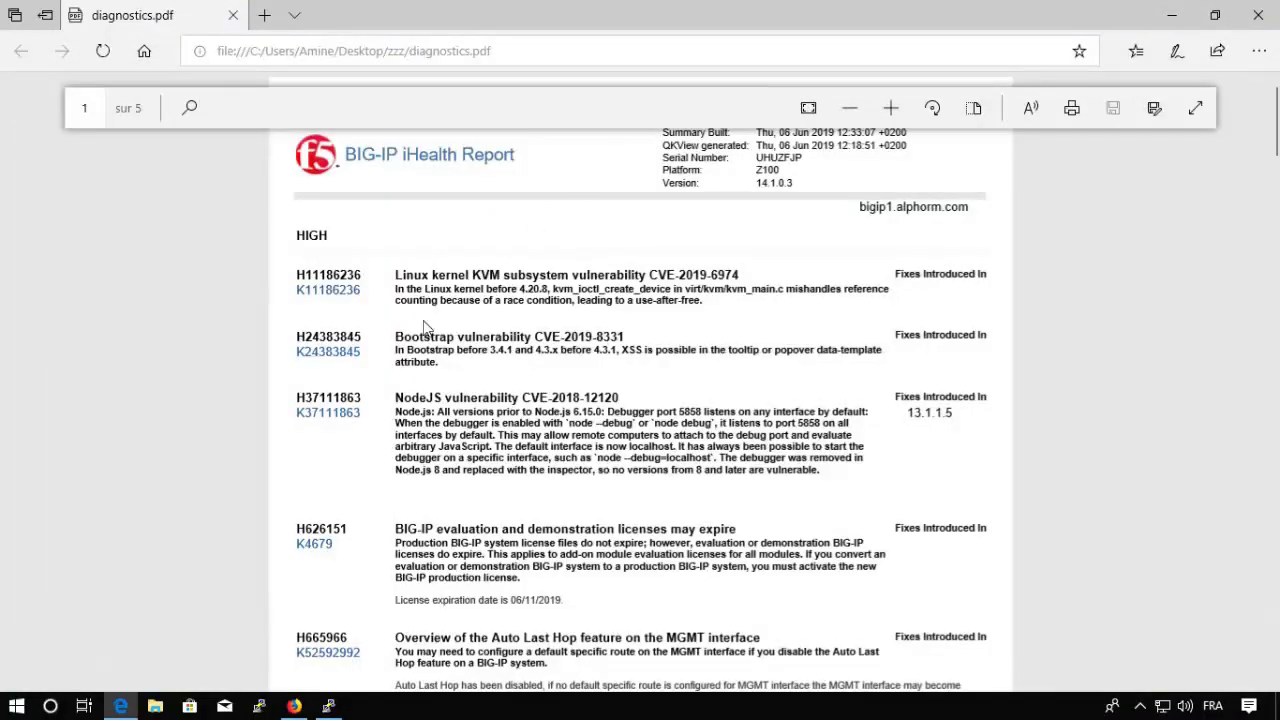
{"action": "scroll", "coordinate": [424, 328], "scroll_direction": "down", "scroll_amount": 4}
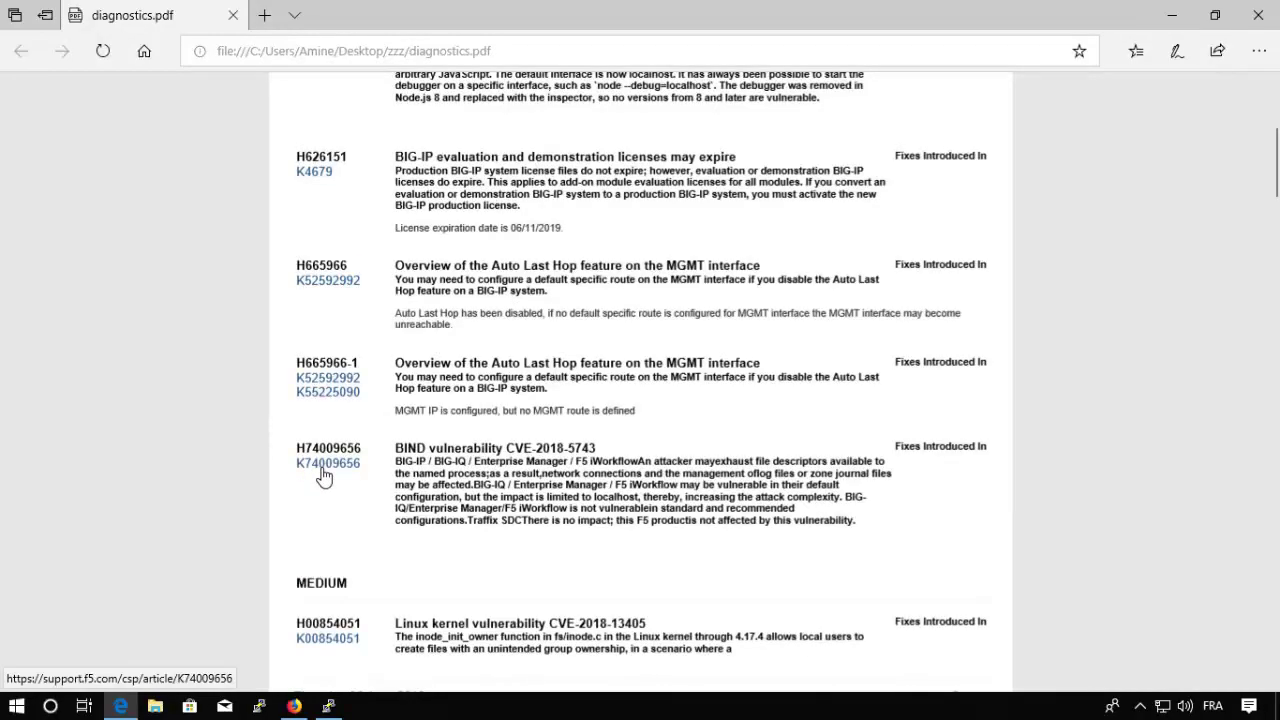
{"action": "key", "text": "alt+Tab"}
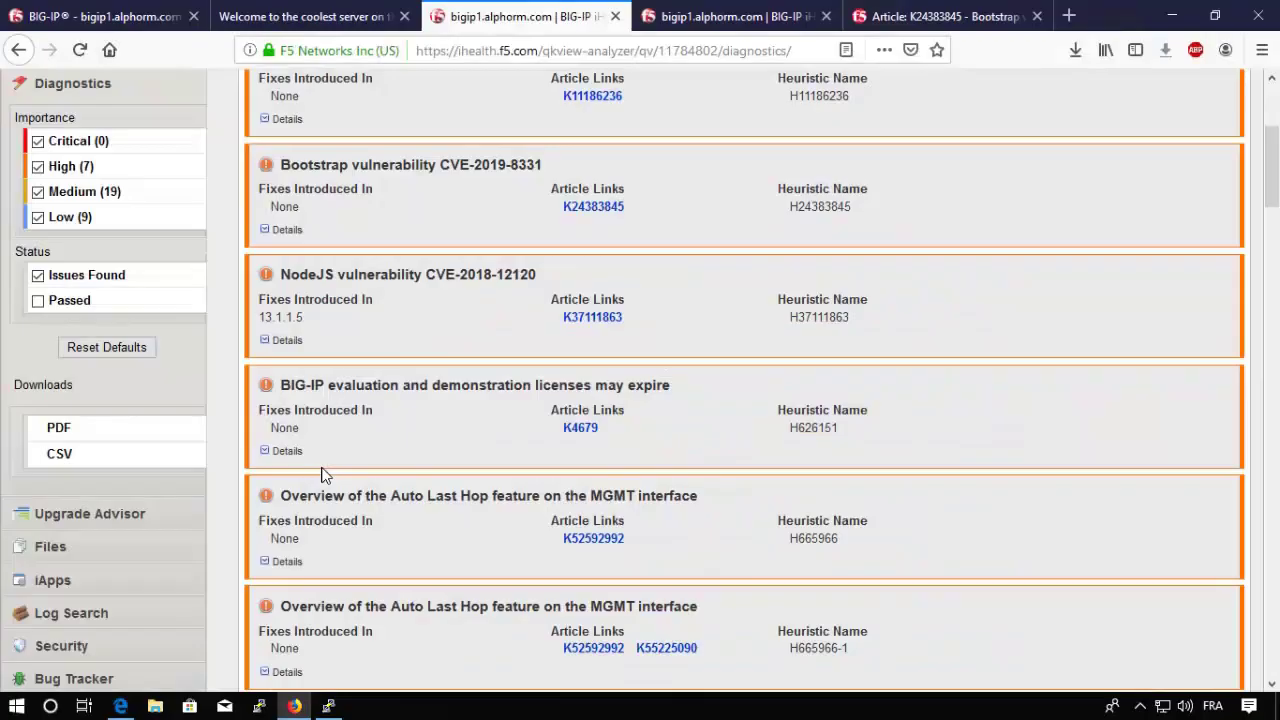
Browse the QKView's log files and its config files, including bigip.conf and bigip_user.conf.
{"action": "left_click", "coordinate": [55, 549]}
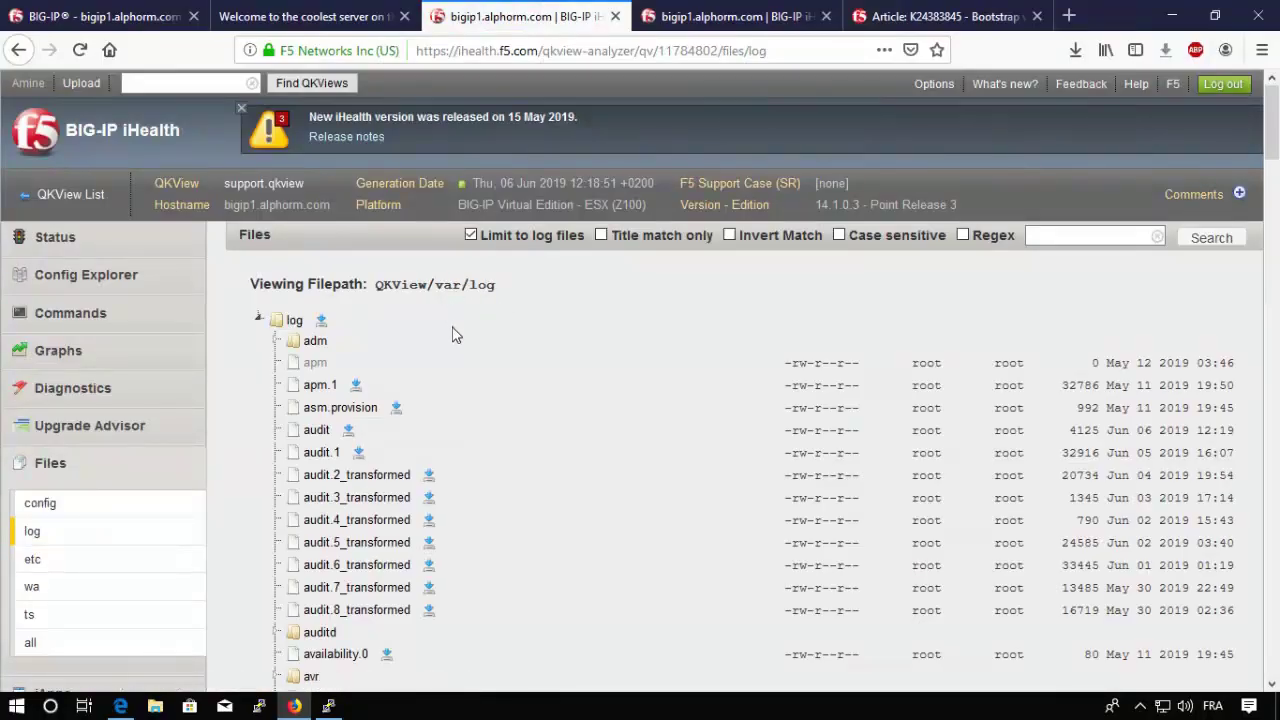
{"action": "scroll", "coordinate": [452, 333], "scroll_direction": "down", "scroll_amount": 5}
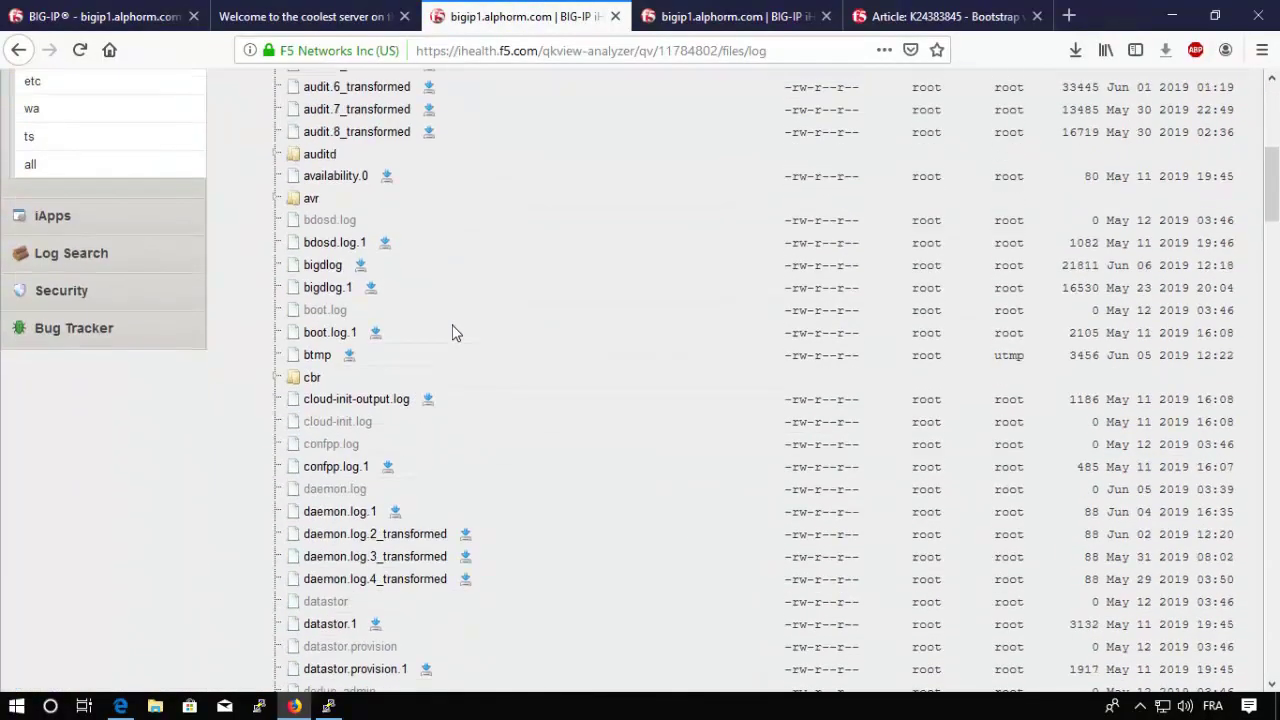
{"action": "scroll", "coordinate": [452, 333], "scroll_direction": "up", "scroll_amount": 3}
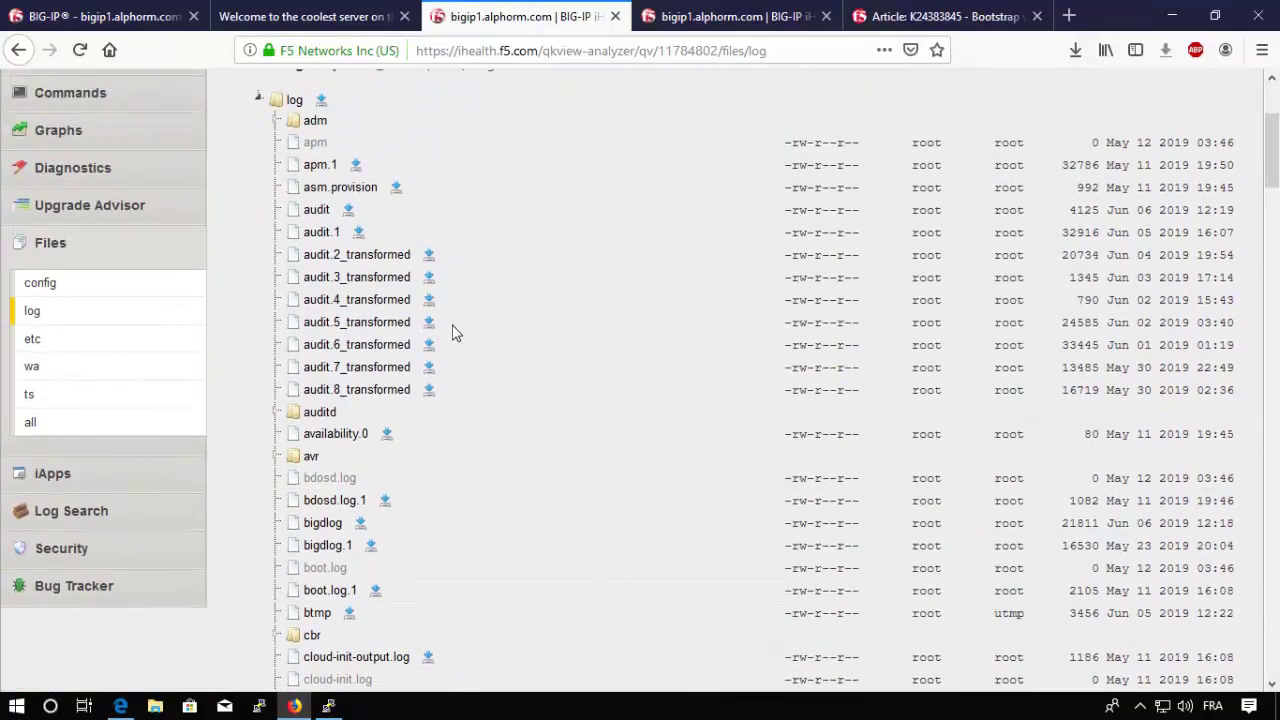
{"action": "left_click", "coordinate": [53, 292]}
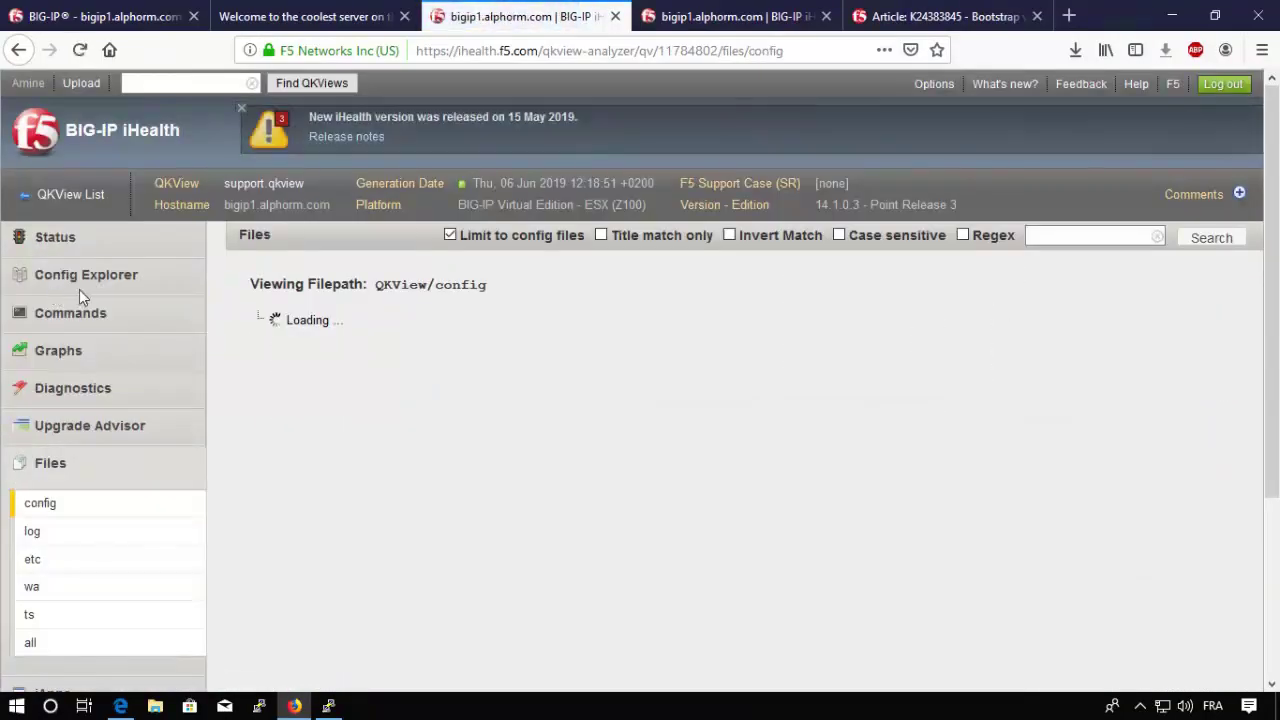
{"action": "scroll", "coordinate": [345, 380], "scroll_direction": "down", "scroll_amount": 2}
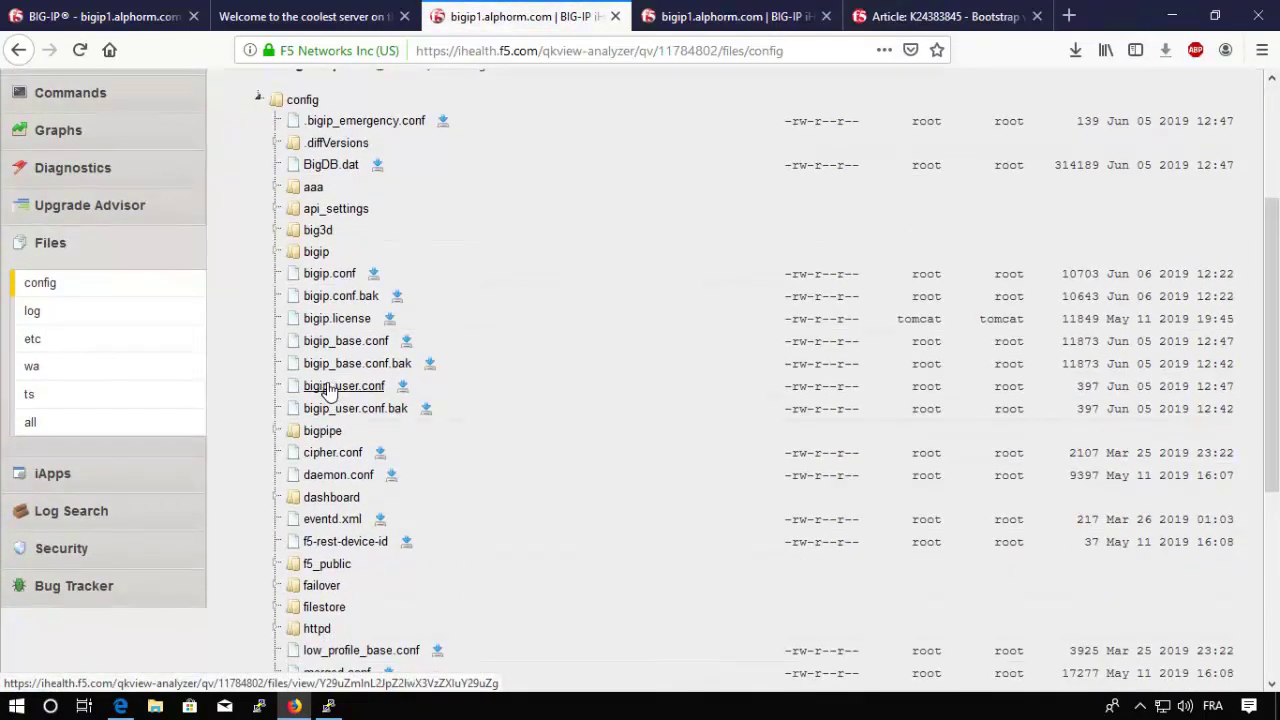
Display the high-importance CVE diagnostics from the security overview, and return to the QKView's status overview.
{"action": "left_click", "coordinate": [62, 549]}
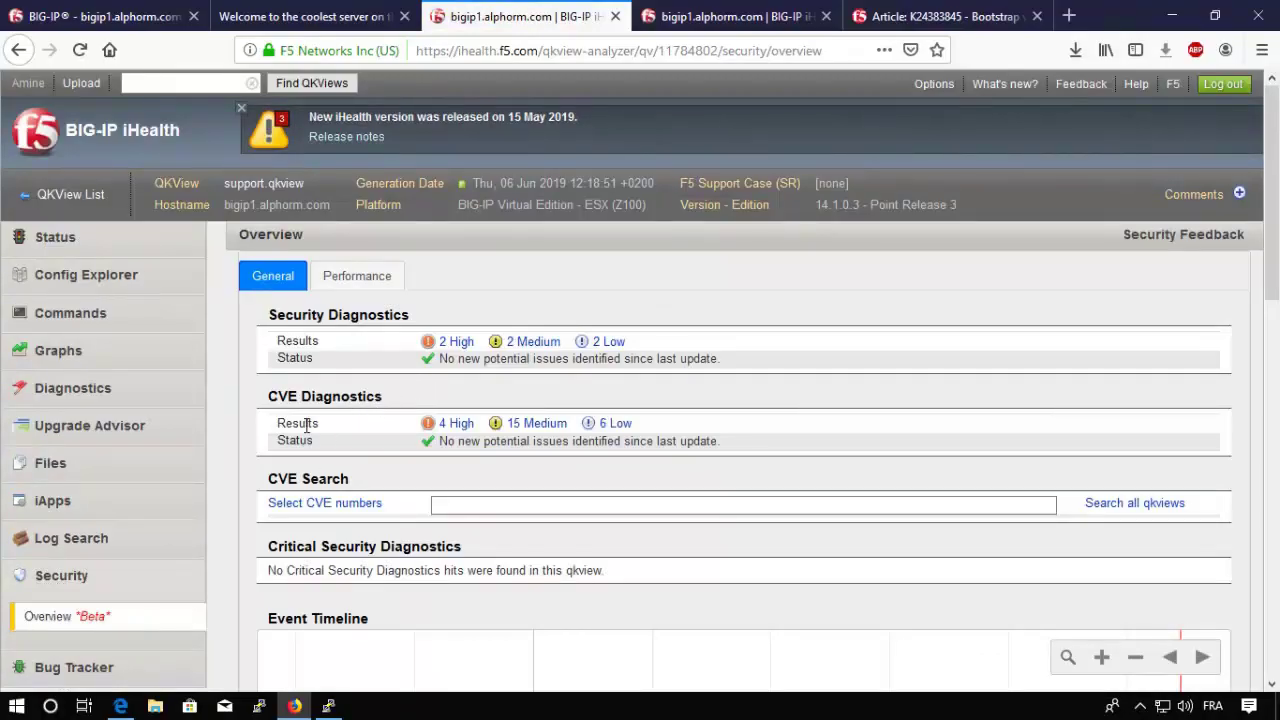
{"action": "left_click", "coordinate": [460, 424]}
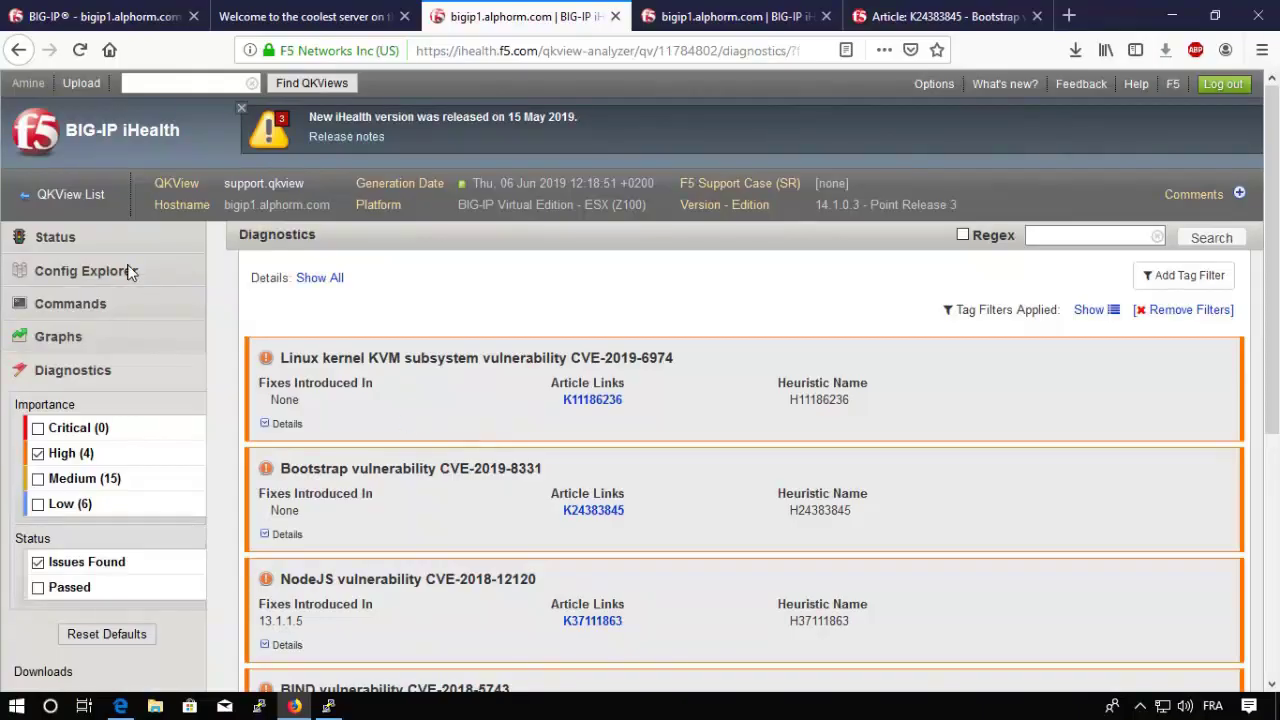
{"action": "left_click", "coordinate": [44, 242]}
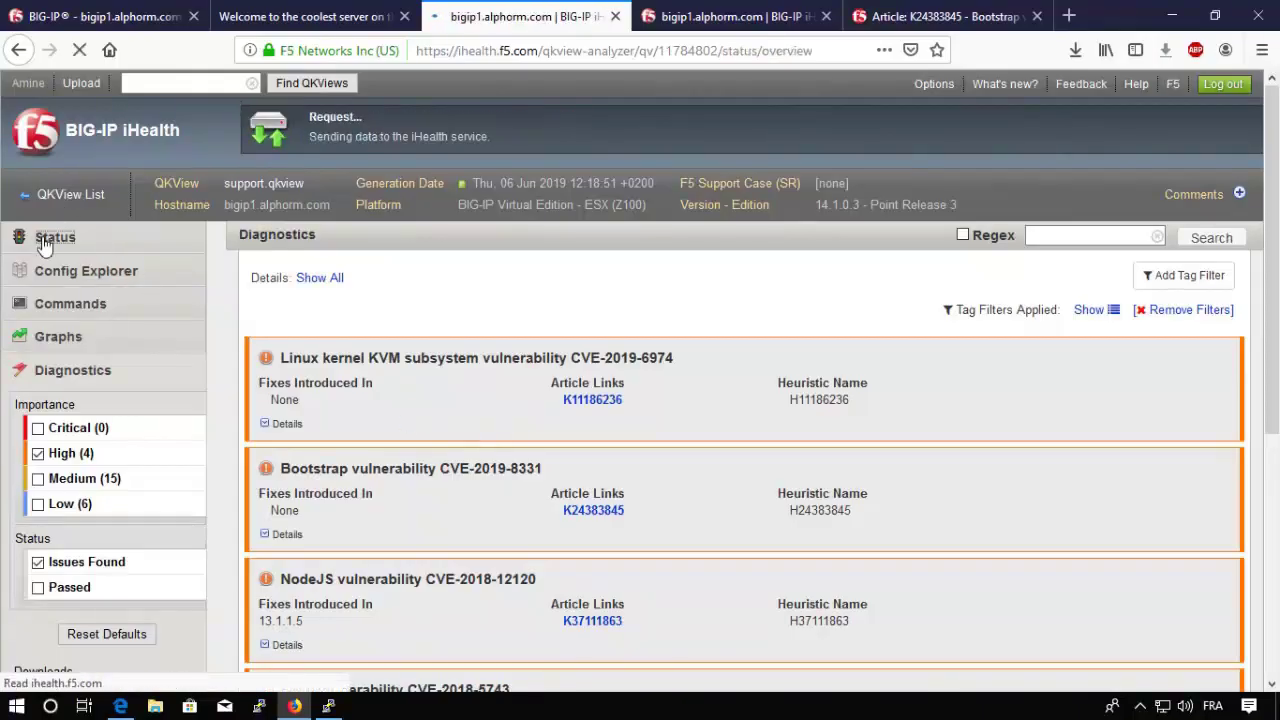